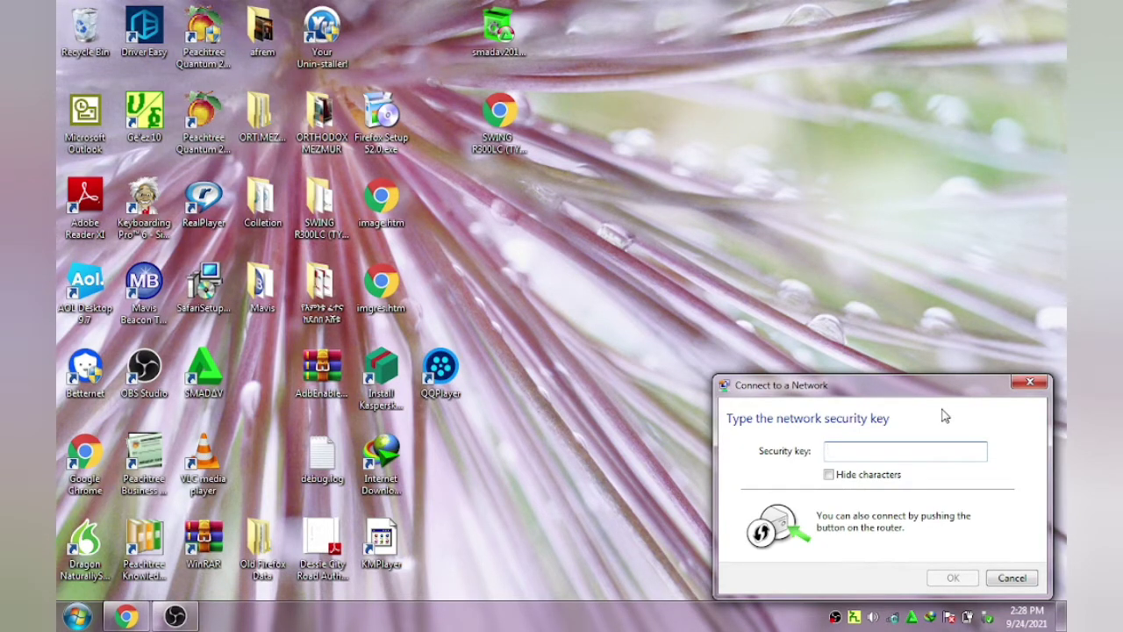
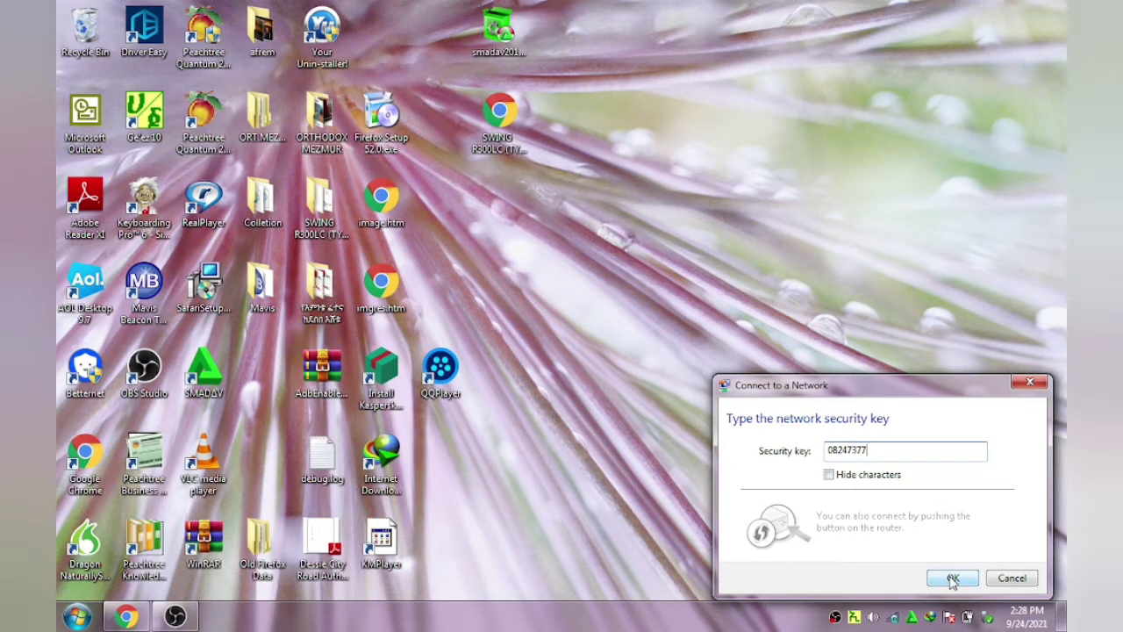
Join the TP-LINK_45289E Wi-Fi with its security key and dismiss the network location prompt.
click(953, 579)
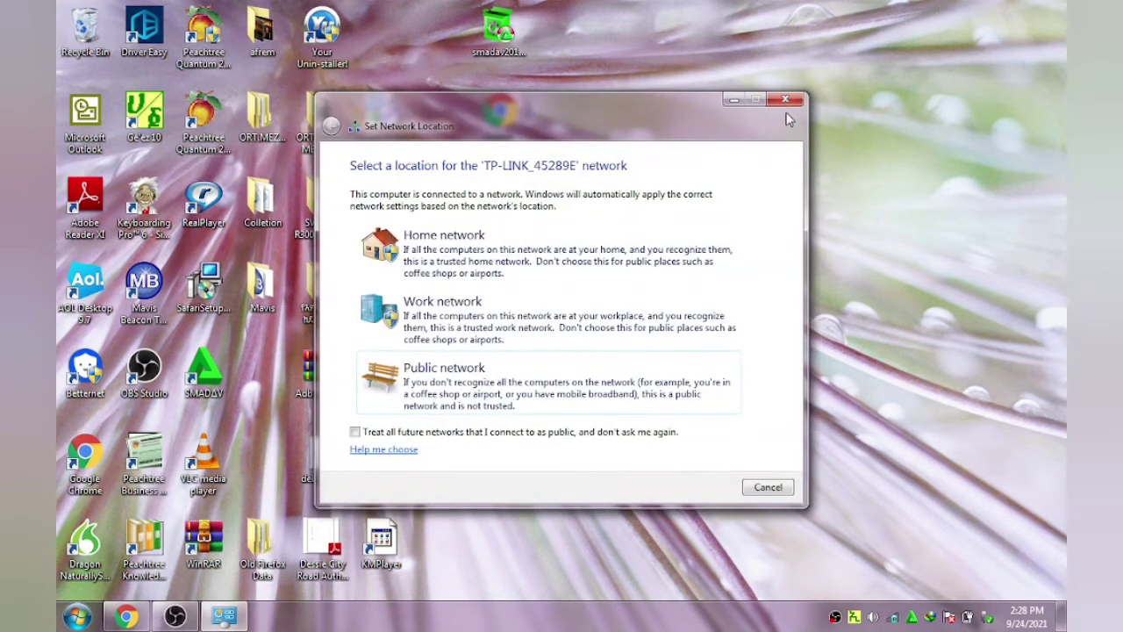
click(785, 102)
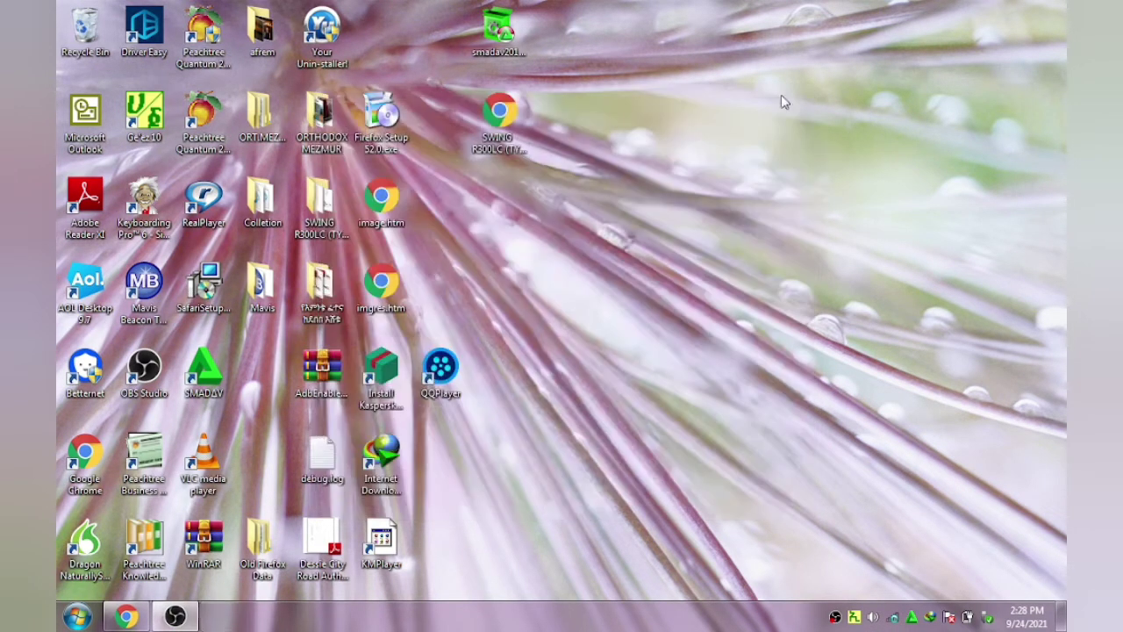
Bring Chrome back and load the router page at 192.168.1.1.
click(126, 617)
key(F5)
click(209, 46)
text(1)
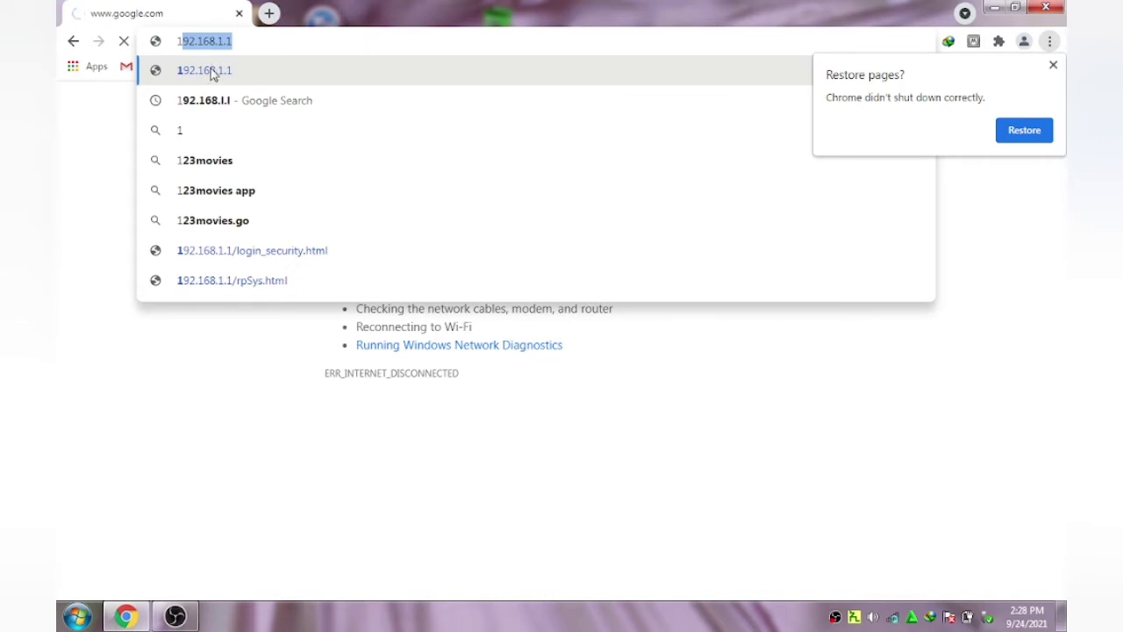
click(211, 77)
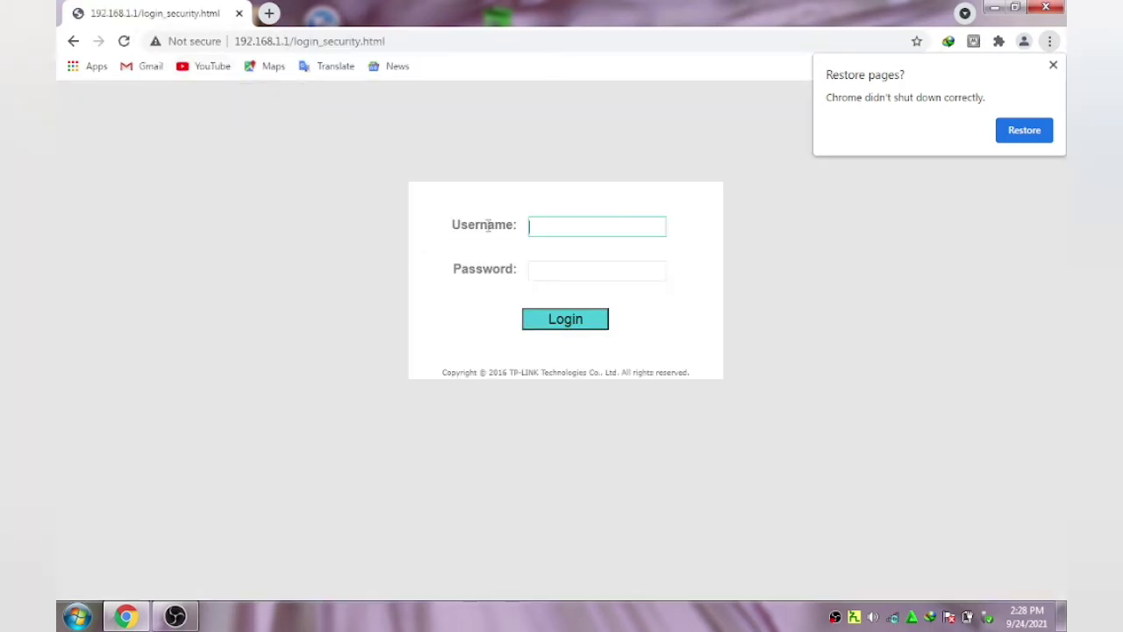
Log in to the router with the admin username and password.
click(564, 271)
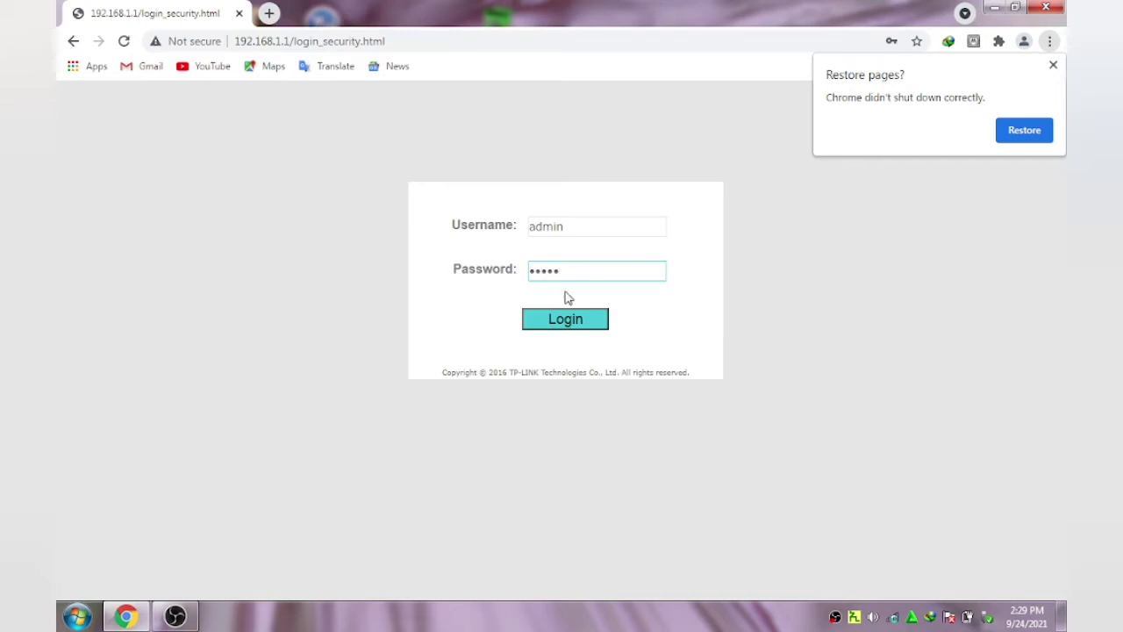
click(568, 321)
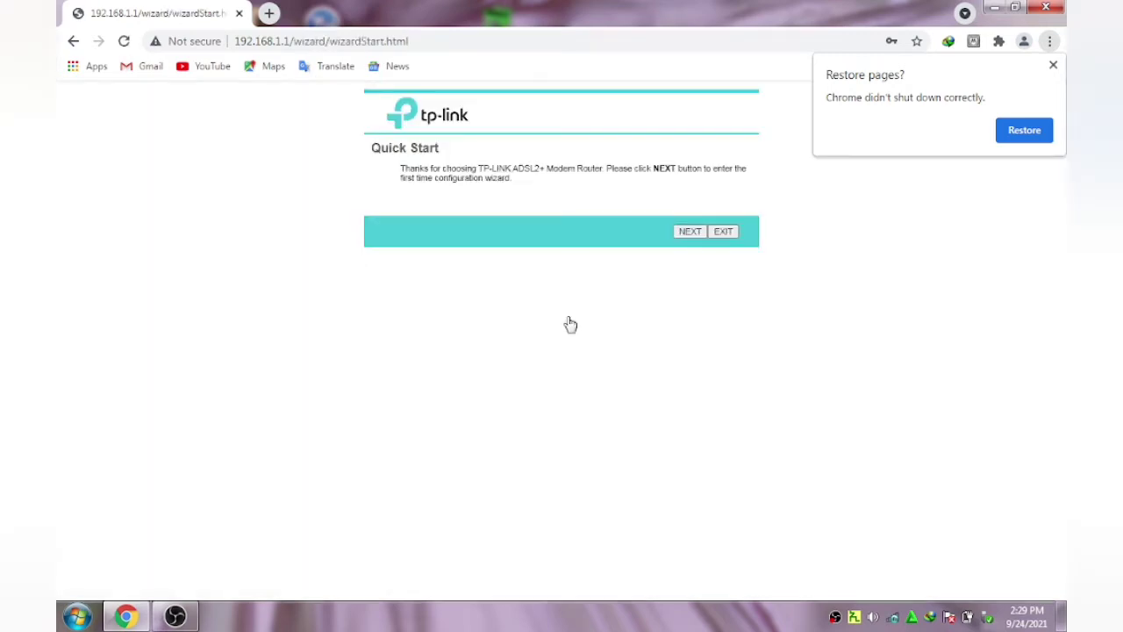
Start Quick Start, accept the time zone, and enter VCI 31.
click(692, 233)
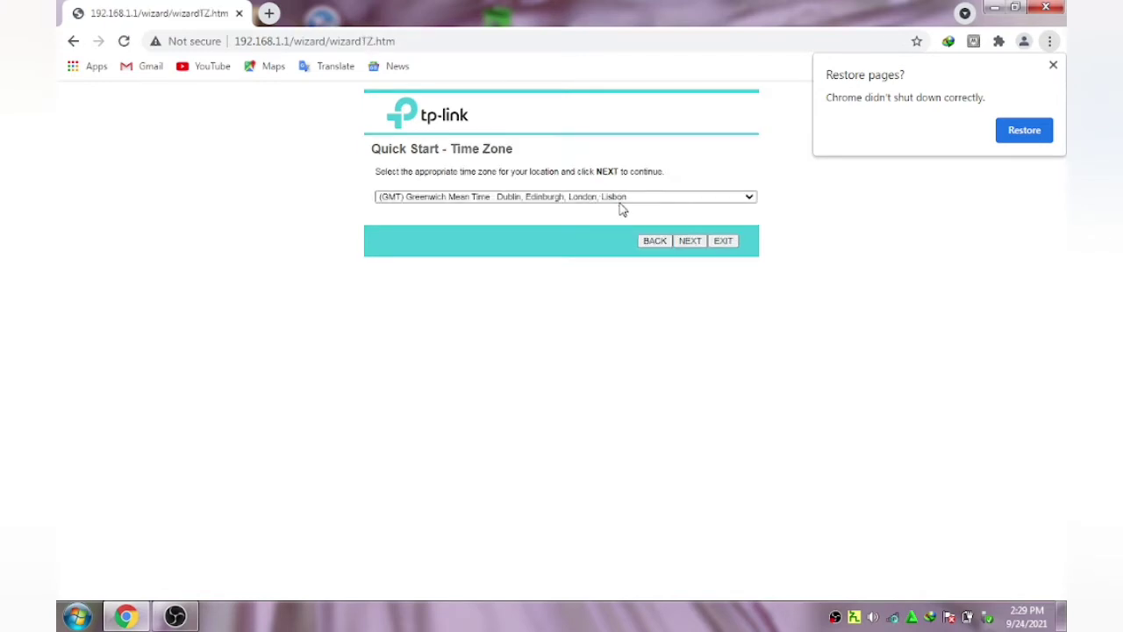
click(687, 245)
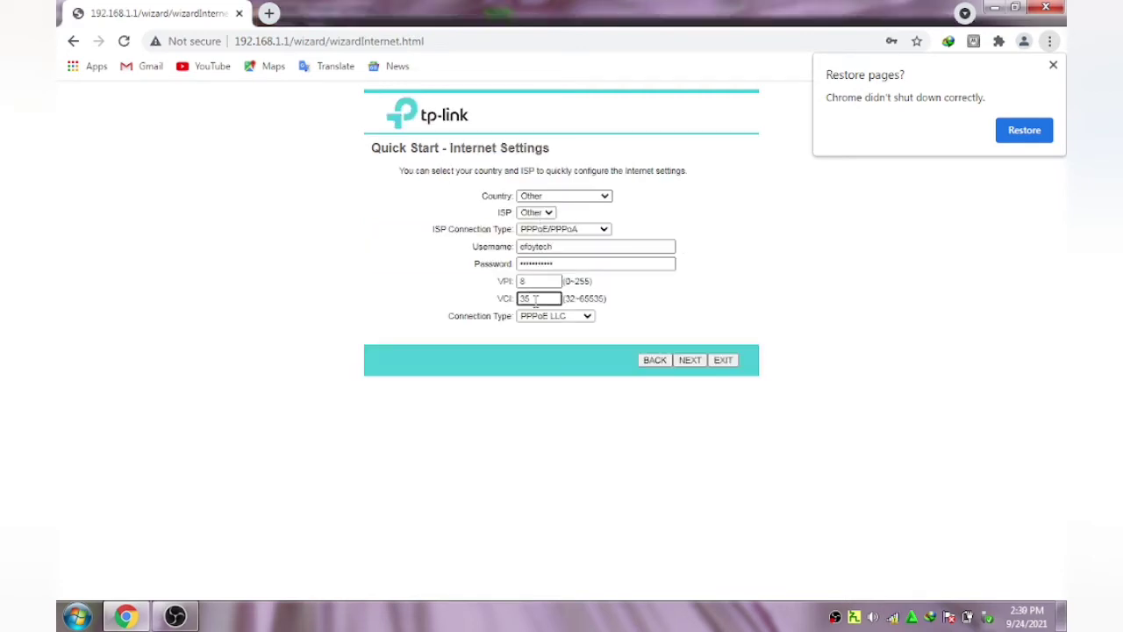
text(2)
key(BackSpace)
key(BackSpace)
text(3)
text(1)
Keep PPPoE LLC and ISP Other, then set ISP connection type to Static IP Address.
click(558, 317)
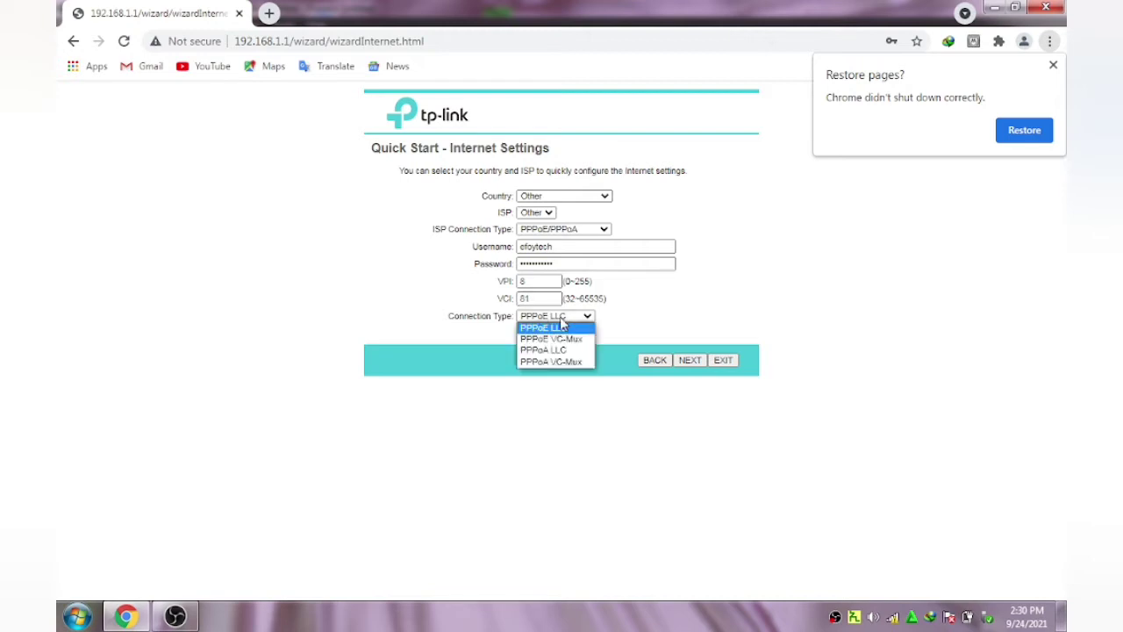
click(562, 326)
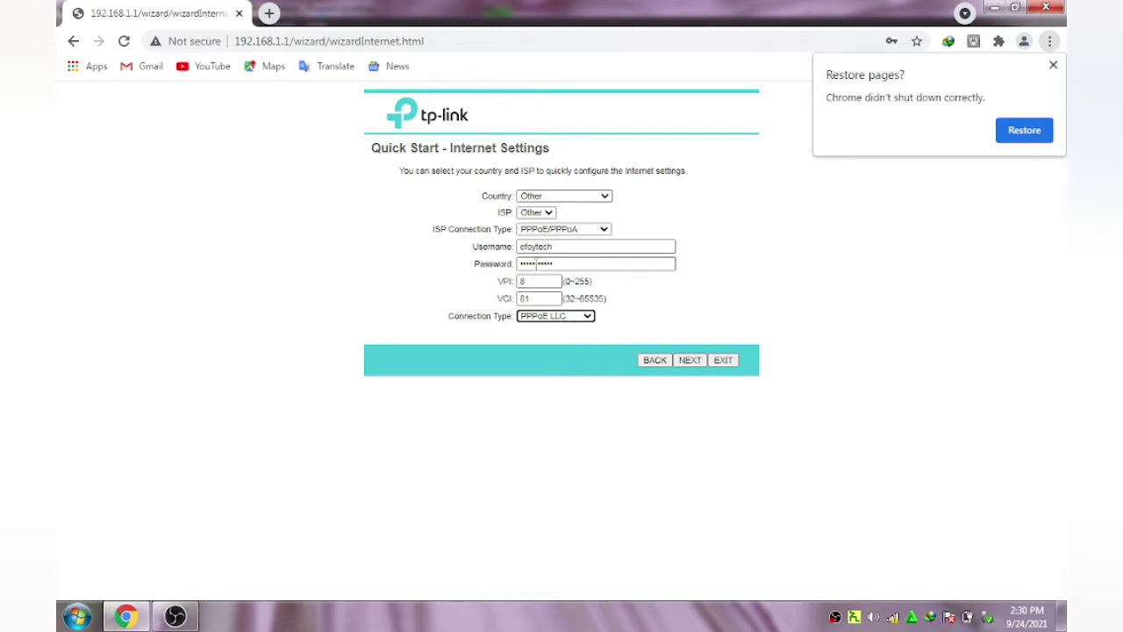
click(536, 214)
click(542, 214)
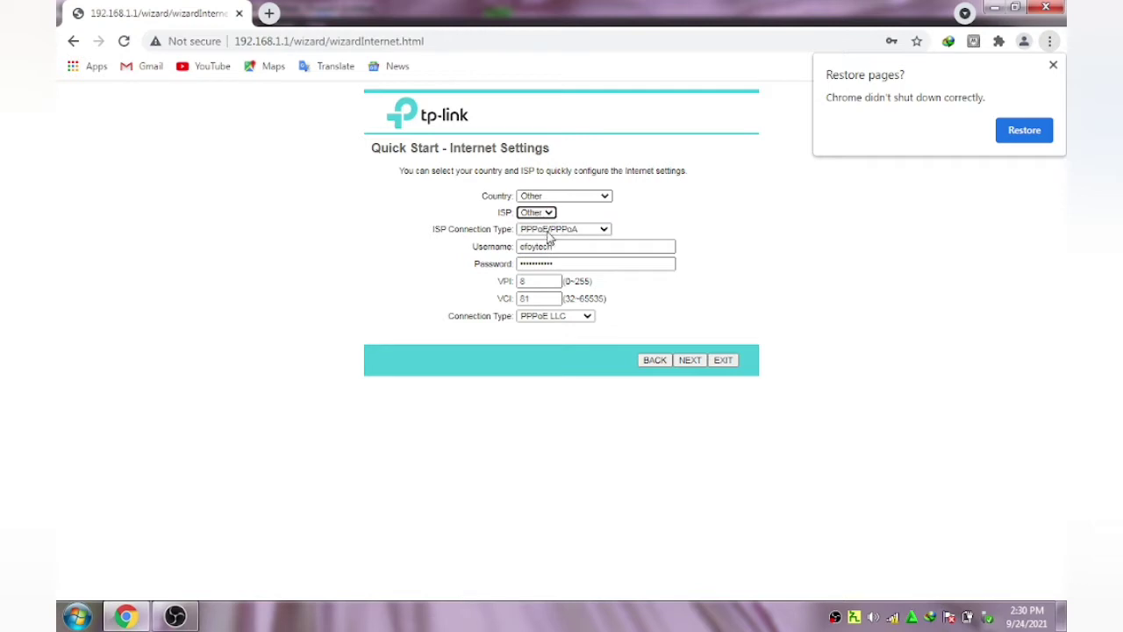
click(550, 230)
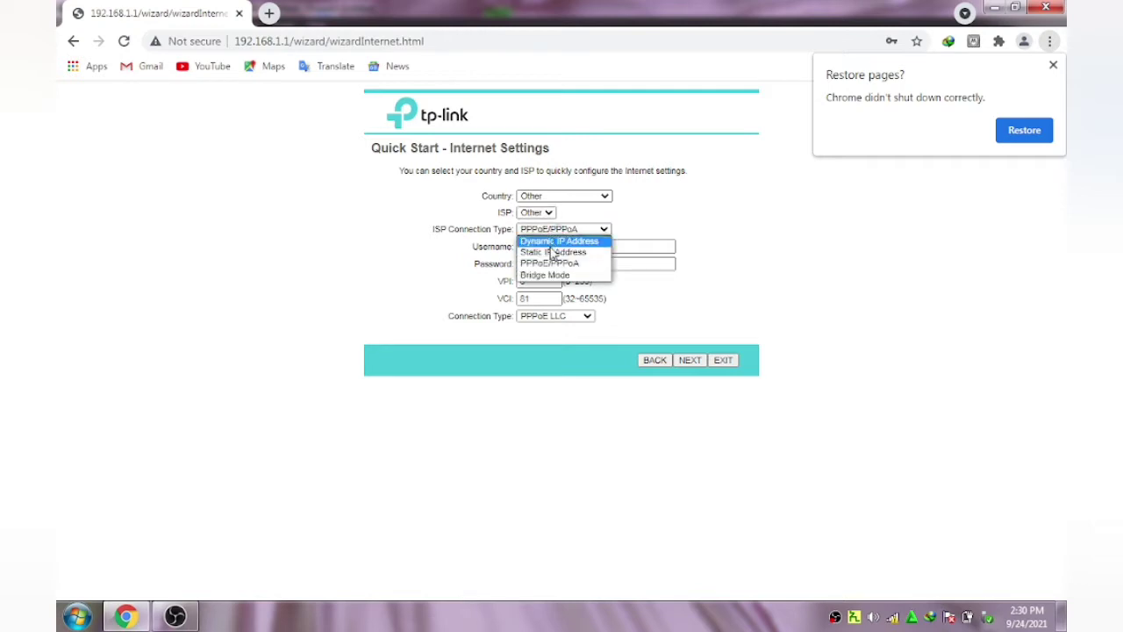
click(553, 253)
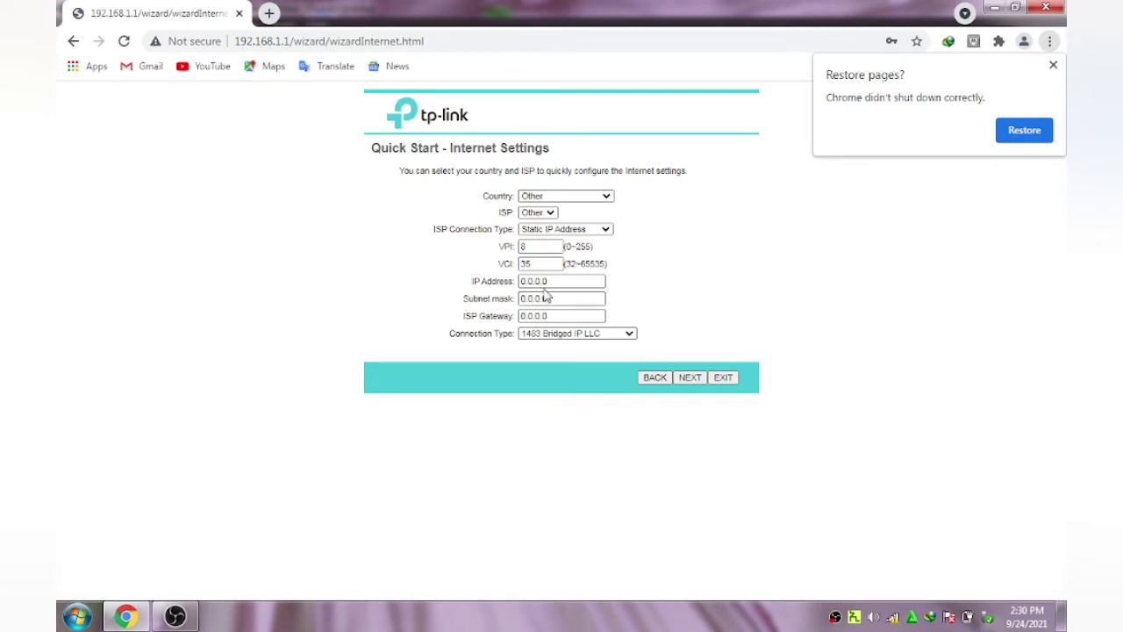
Retype the static WAN IP address starting with 10 and set subnet mask 255.255.255.0.
click(555, 282)
key(BackSpace)
key(BackSpace)
key(BackSpace)
key(BackSpace)
key(BackSpace)
key(BackSpace)
key(BackSpace)
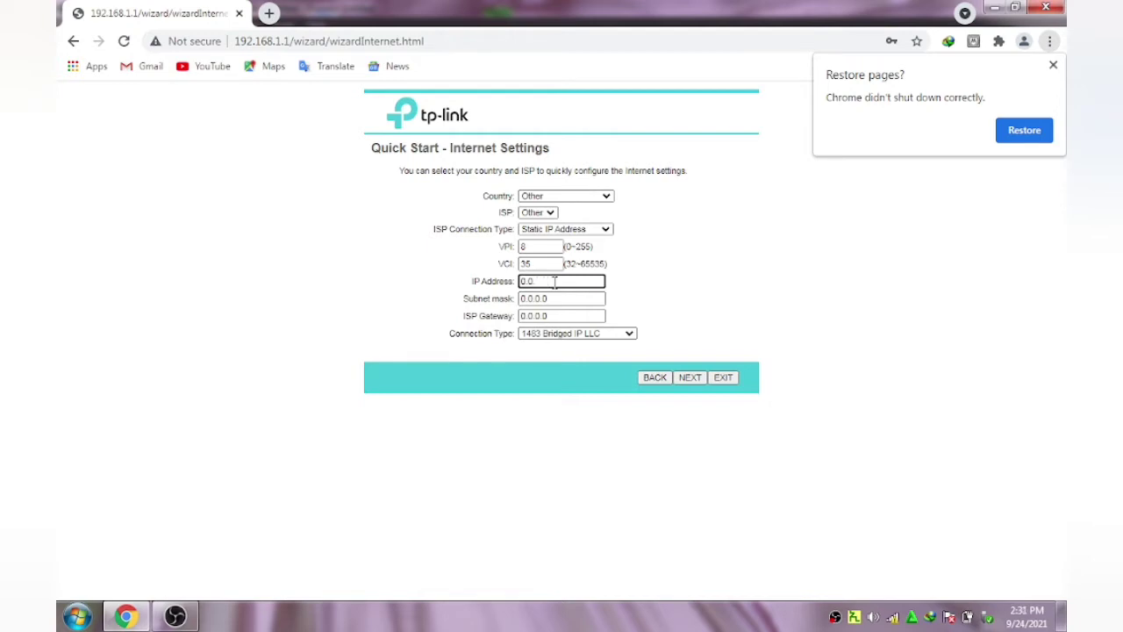
text(10)
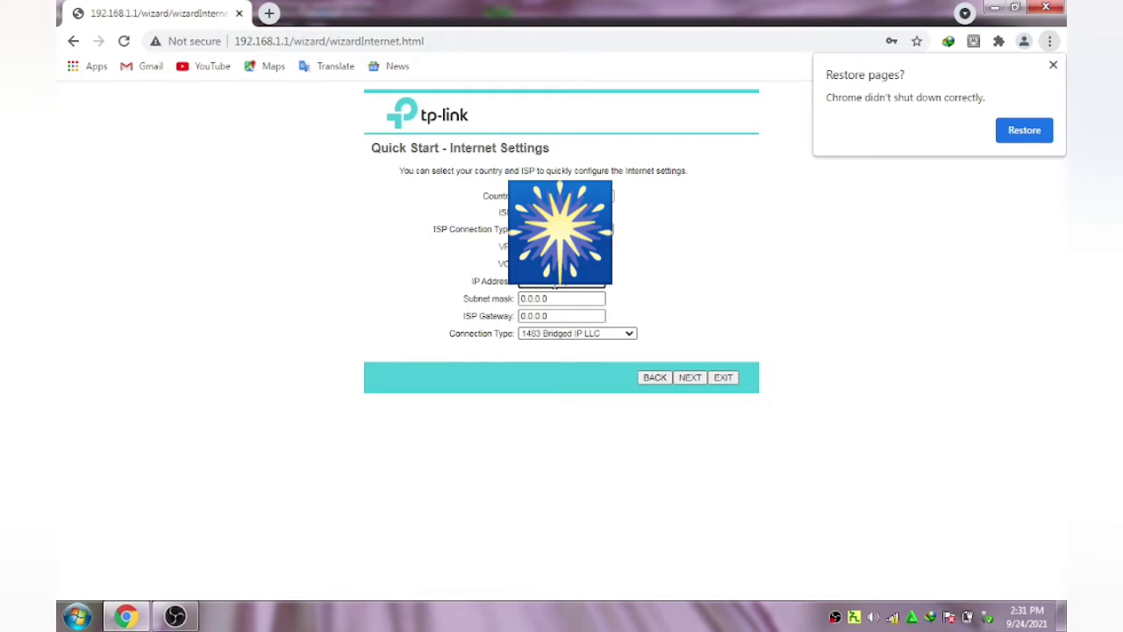
click(550, 299)
key(BackSpace)
key(BackSpace)
key(BackSpace)
key(BackSpace)
key(BackSpace)
key(BackSpace)
key(BackSpace)
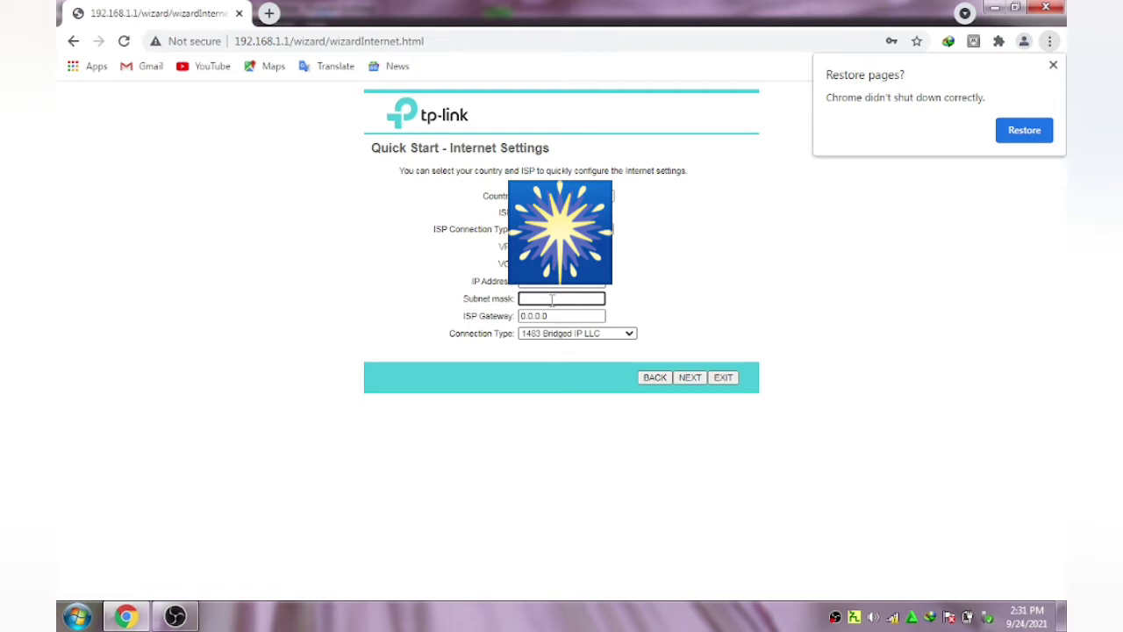
text(255.255)
text(.255.0)
Enter ISP Gateway 10.131.48.1, keep 1483 Bridged IP LLC, and continue to wireless settings.
click(563, 319)
key(BackSpace)
key(BackSpace)
key(BackSpace)
key(BackSpace)
key(BackSpace)
key(BackSpace)
key(BackSpace)
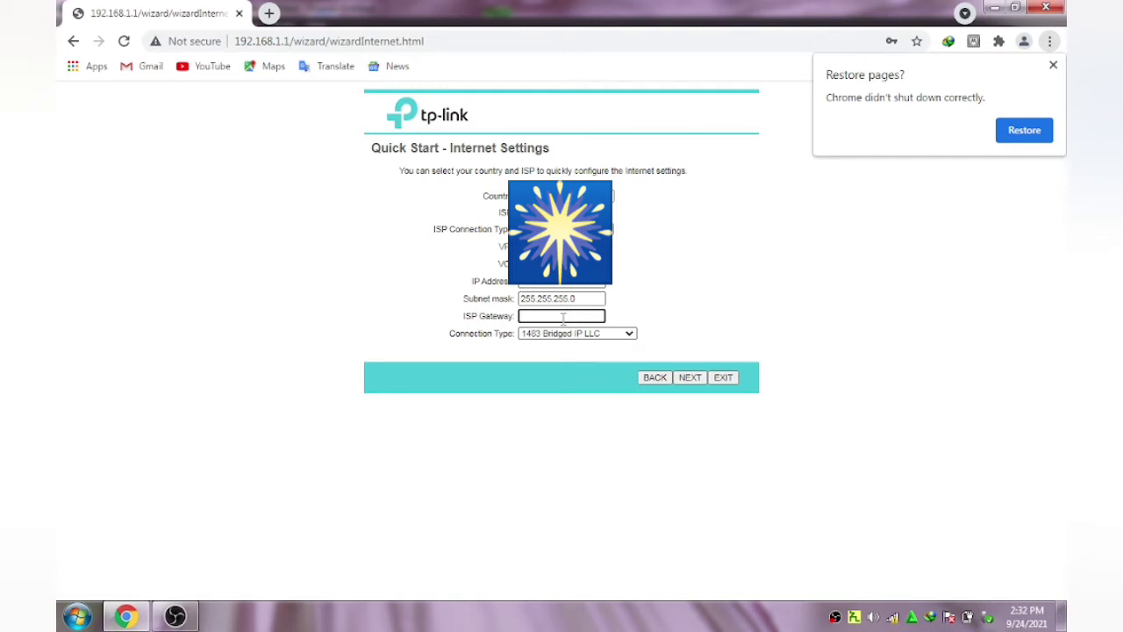
text(0.131)
text(.48.1)
click(577, 337)
click(576, 344)
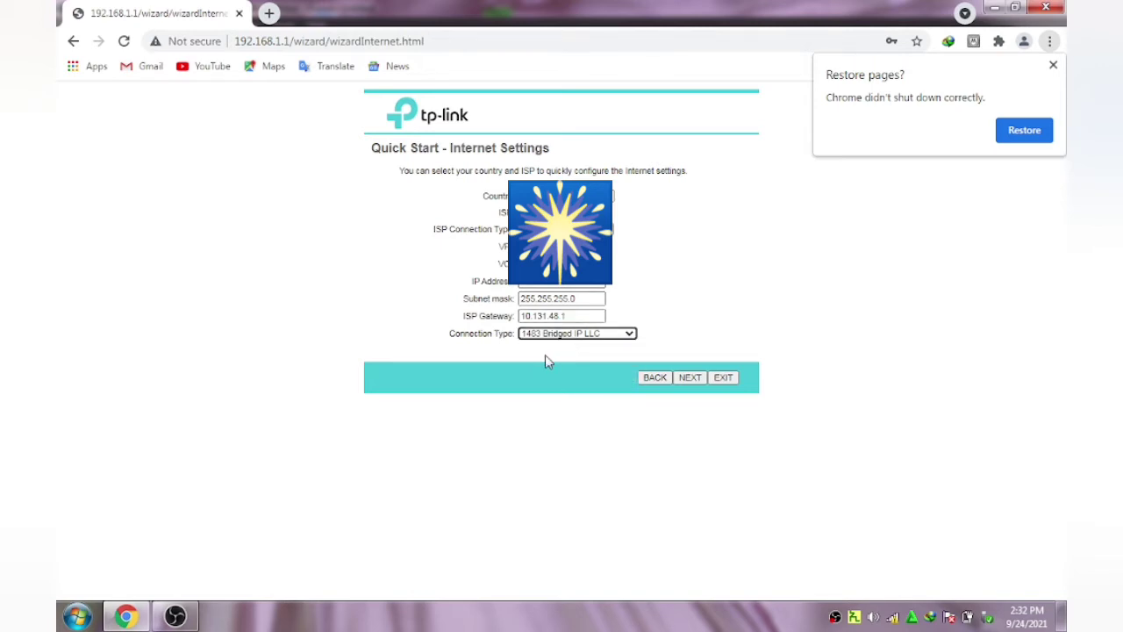
click(690, 378)
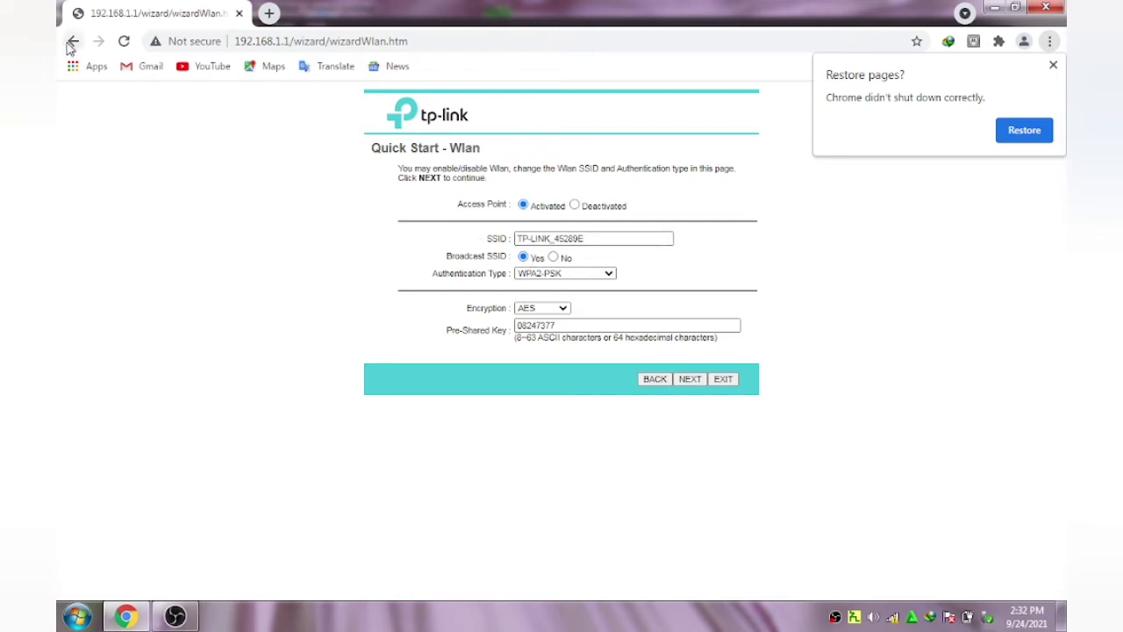
Rename the wireless network to efotech, keeping WPA2-PSK authentication and AES encryption.
click(591, 239)
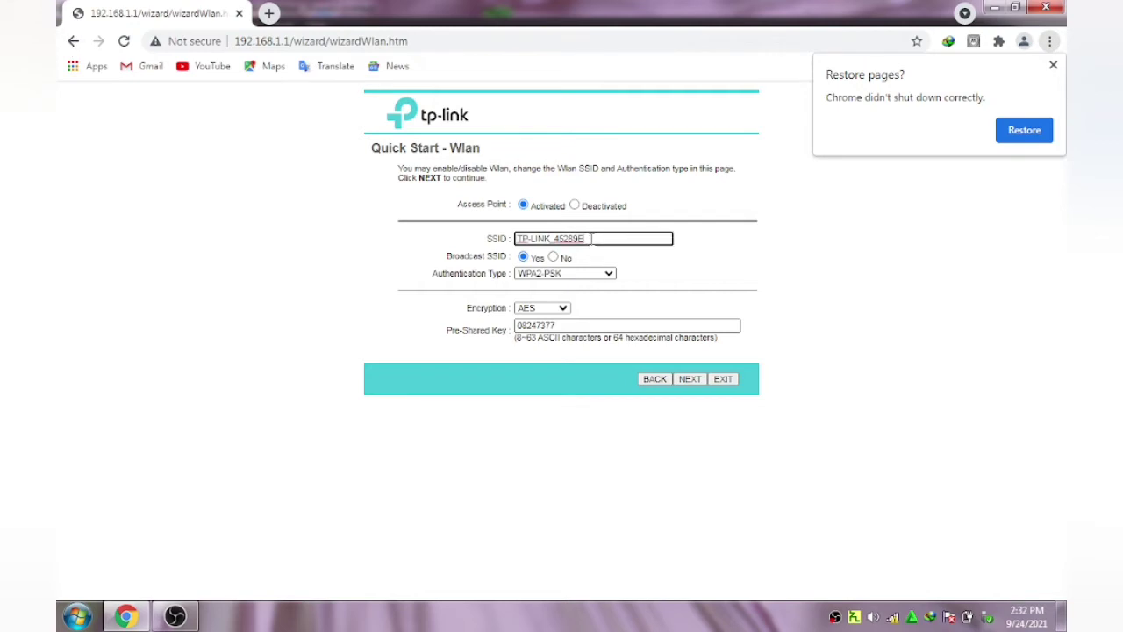
key(BackSpace)
key(BackSpace)
key(BackSpace)
key(BackSpace)
key(BackSpace)
key(BackSpace)
key(BackSpace)
key(BackSpace)
key(BackSpace)
key(BackSpace)
key(BackSpace)
key(BackSpace)
key(BackSpace)
key(BackSpace)
text(efof)
text(ech)
double_click(592, 237)
click(569, 274)
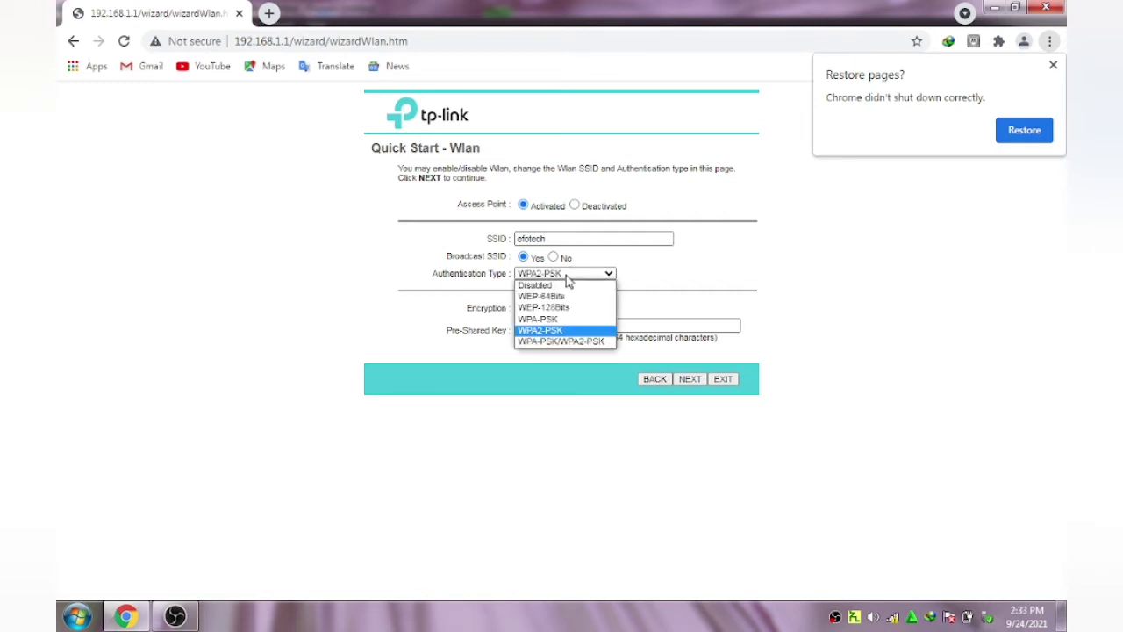
click(568, 279)
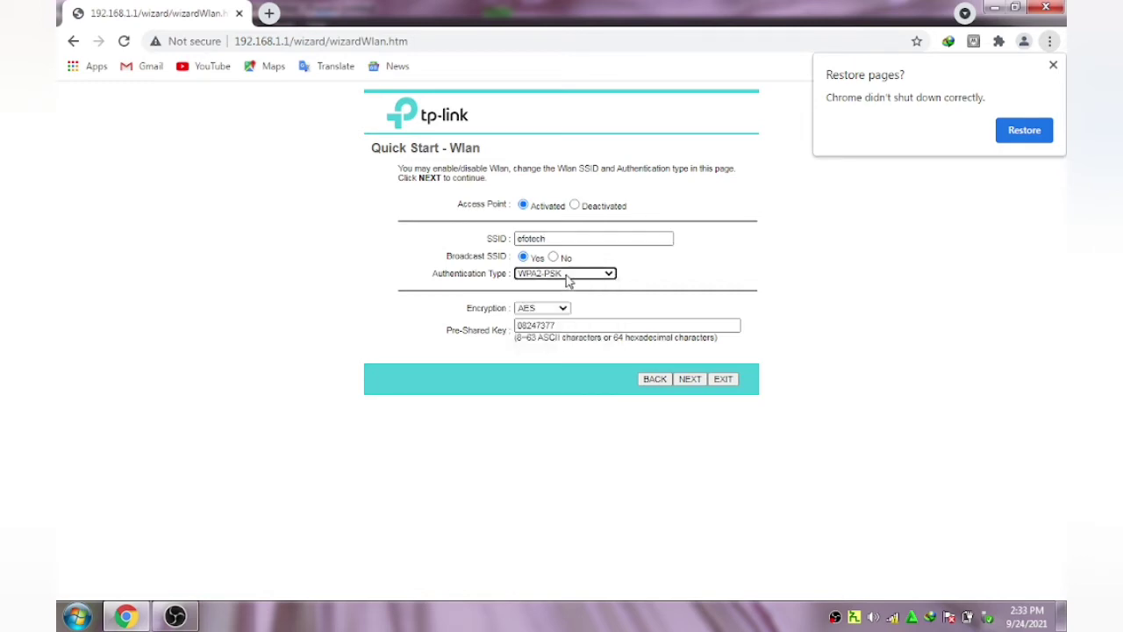
click(555, 313)
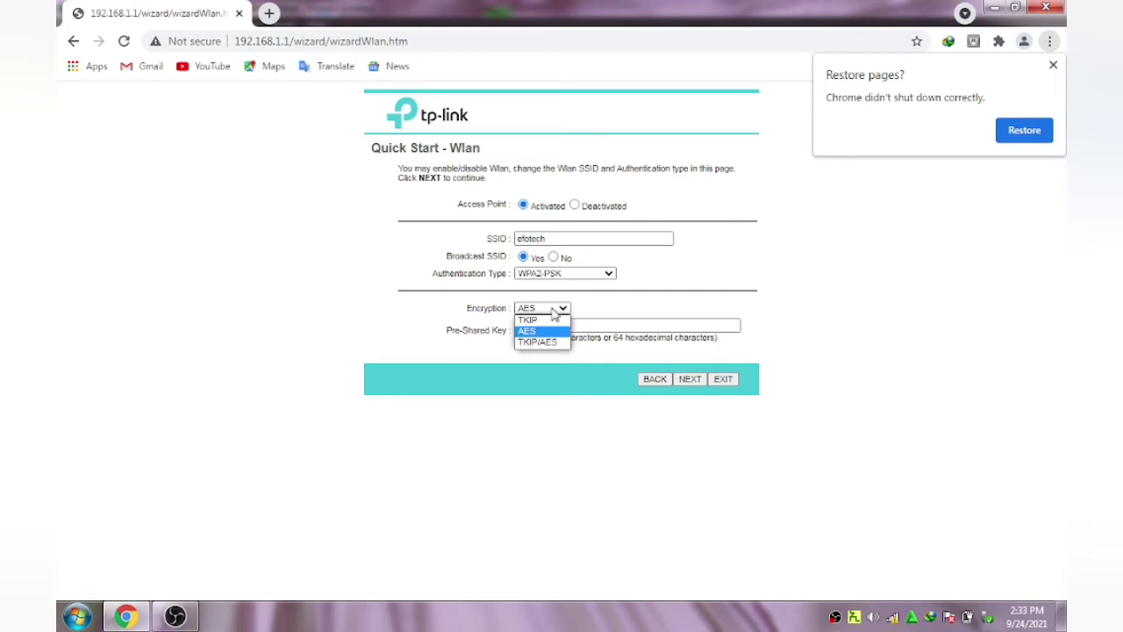
click(551, 309)
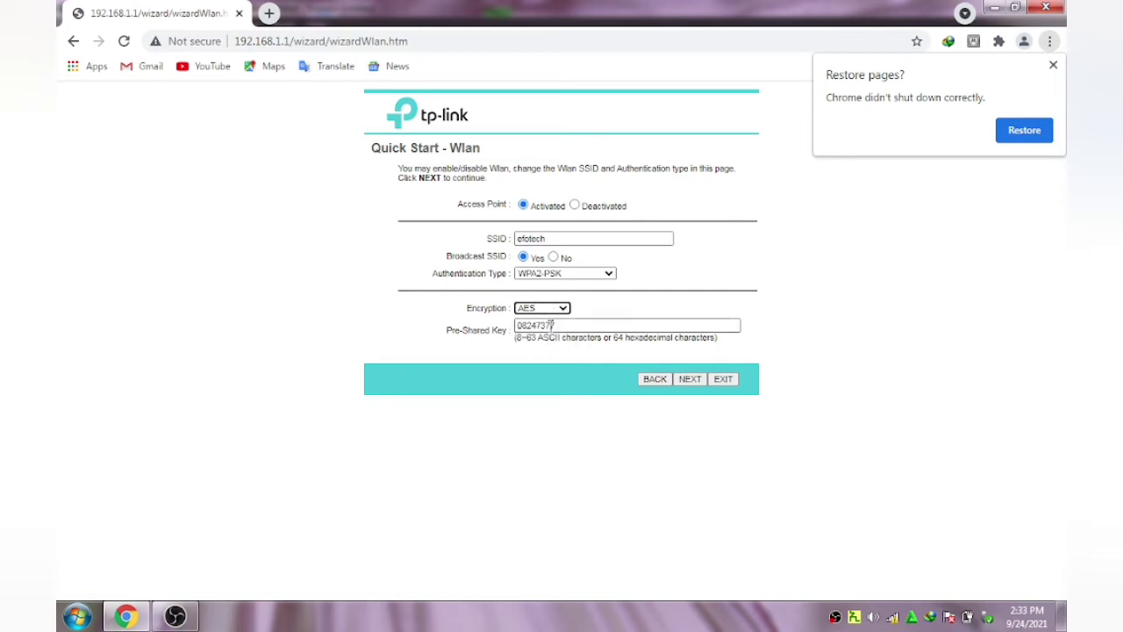
Replace the pre-shared key with a new wireless password and finish the wireless step.
click(565, 325)
key(BackSpace)
key(BackSpace)
key(BackSpace)
key(BackSpace)
key(BackSpace)
key(BackSpace)
key(BackSpace)
key(BackSpace)
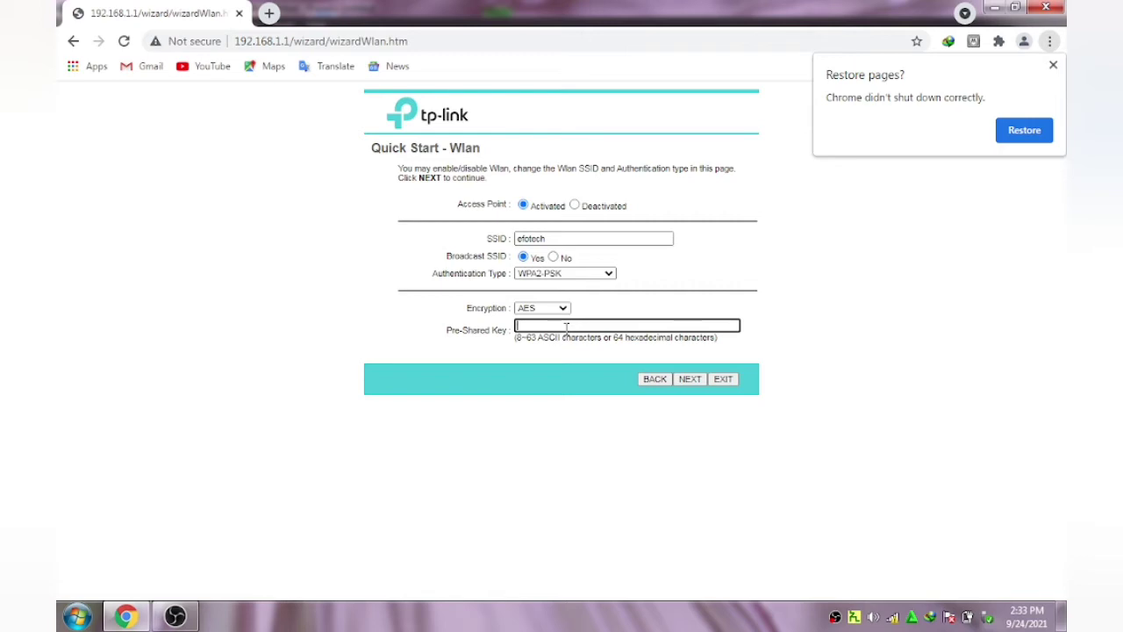
click(689, 379)
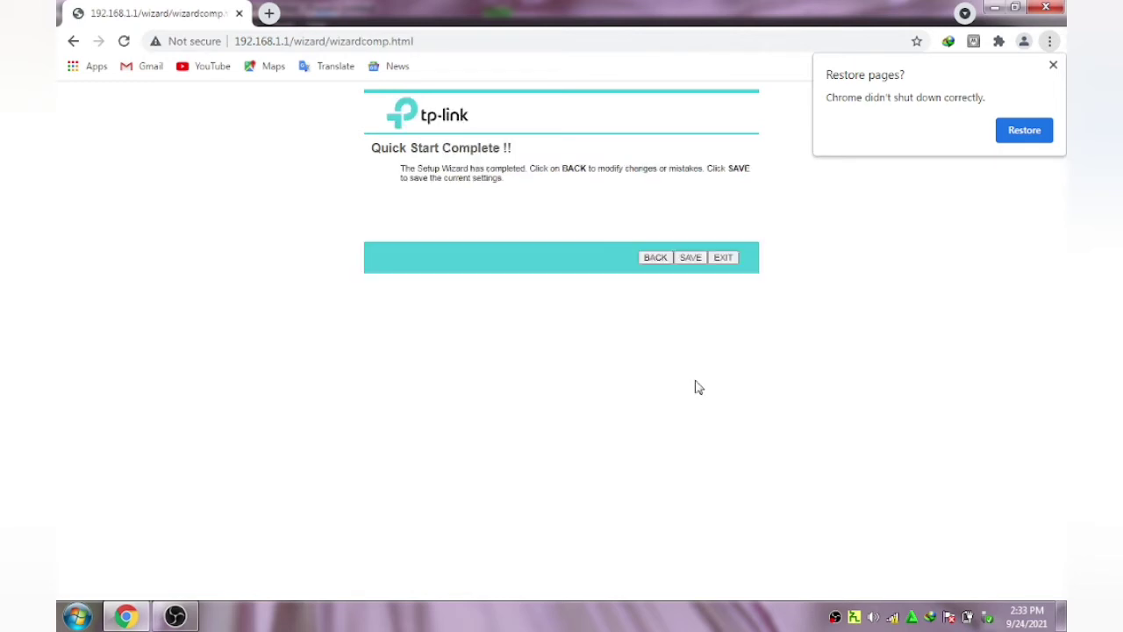
Save the router settings and reconnect Windows to efotech using the new security key.
click(688, 257)
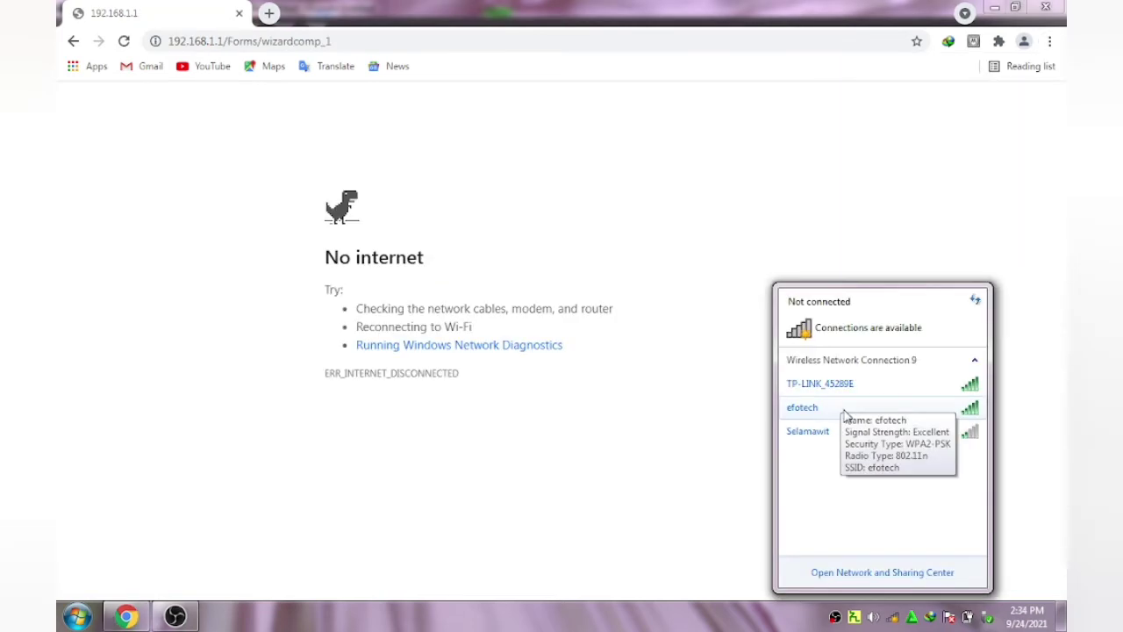
click(844, 412)
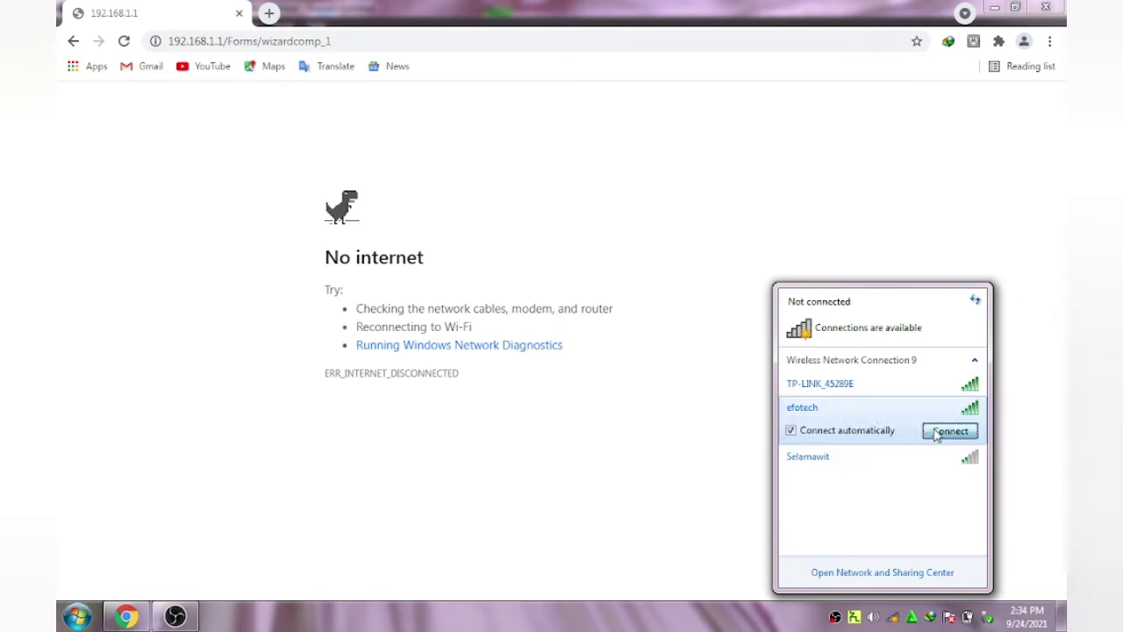
click(950, 431)
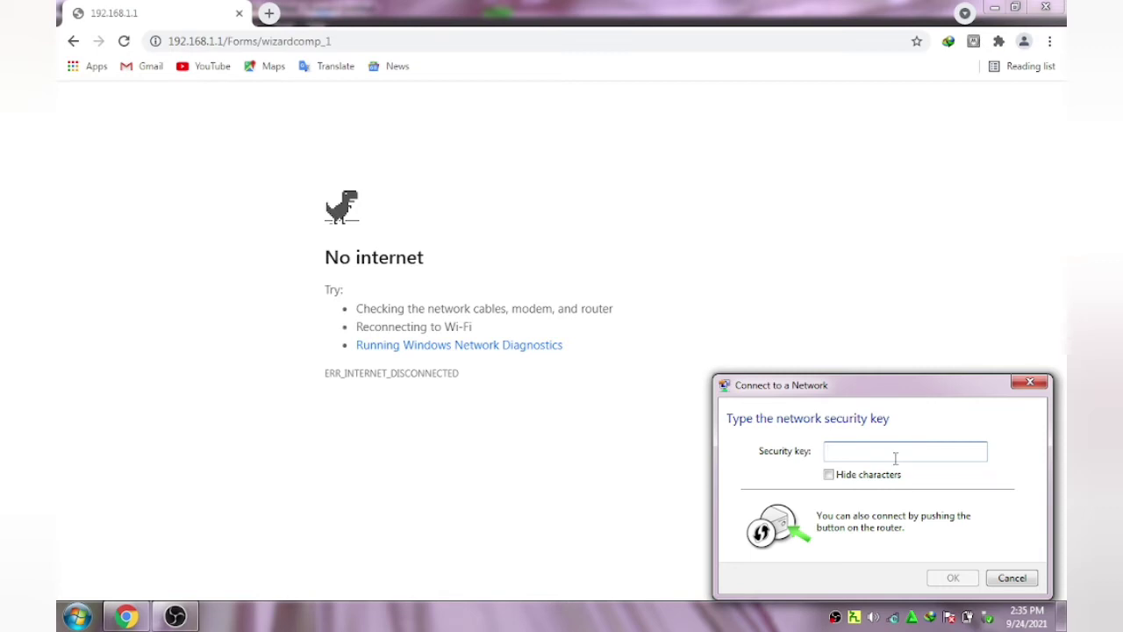
click(951, 577)
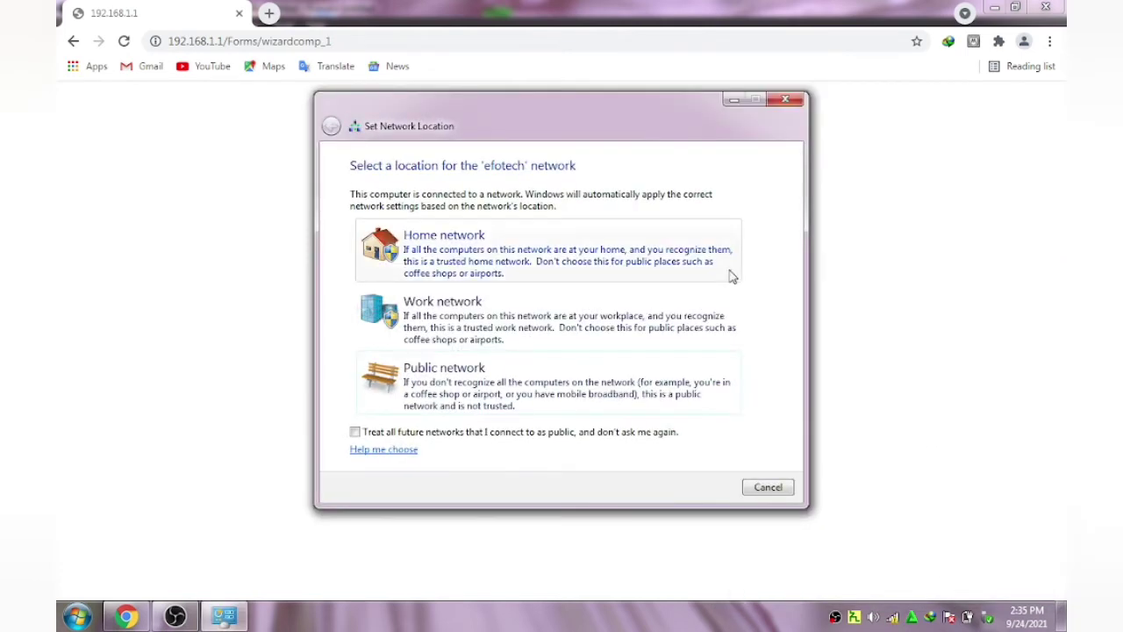
click(784, 102)
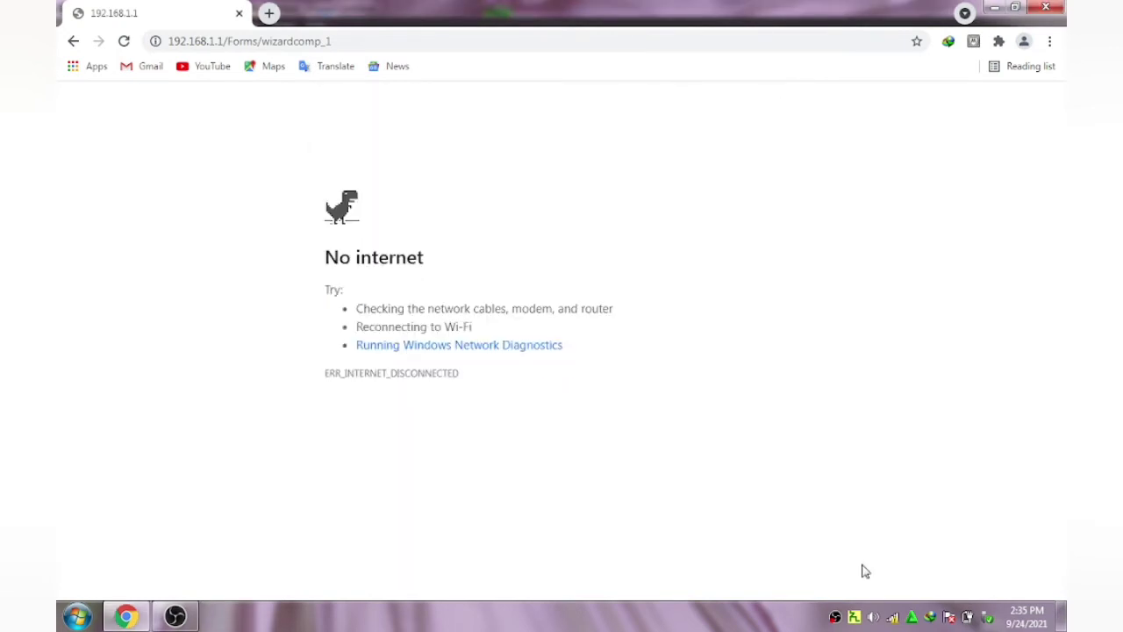
Check the wireless connection and reload the router admin page, confirming resubmission.
click(892, 617)
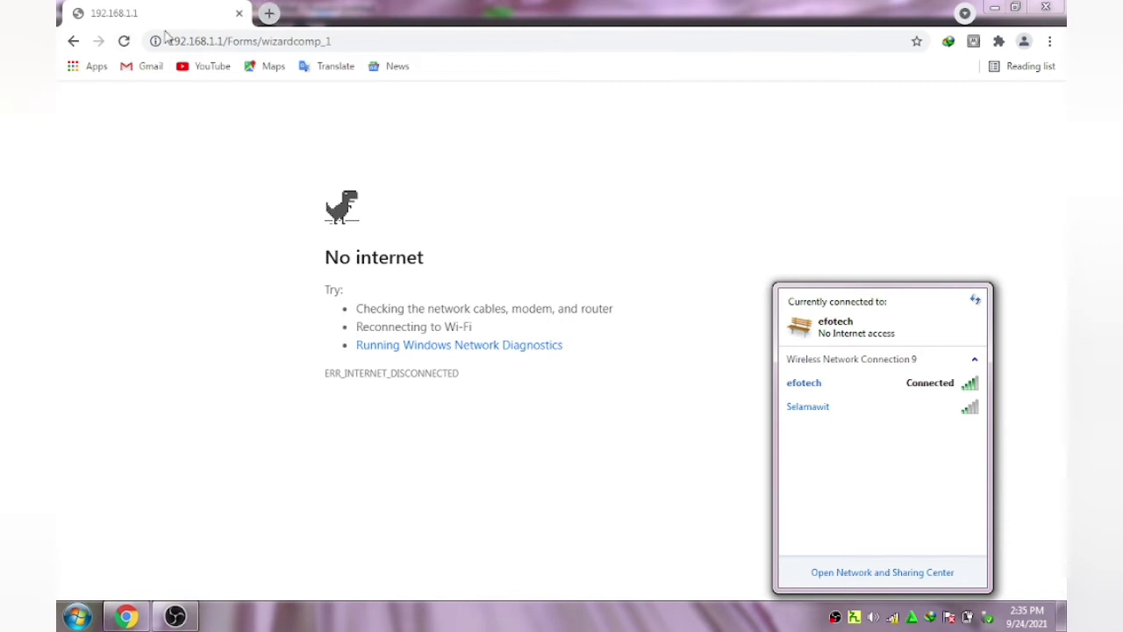
click(125, 42)
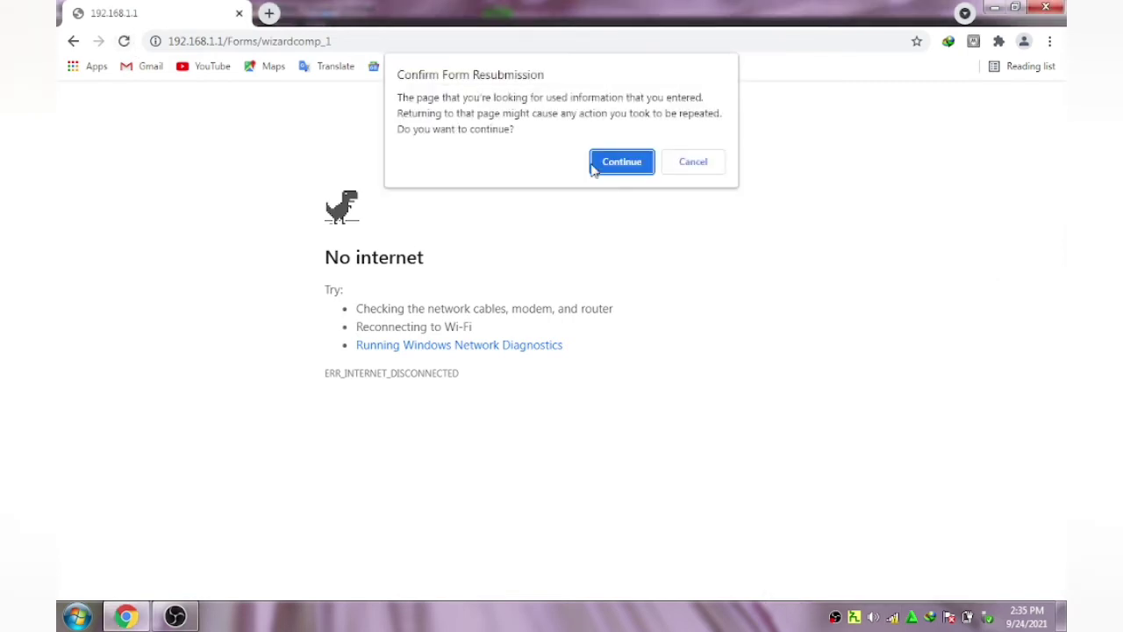
click(602, 162)
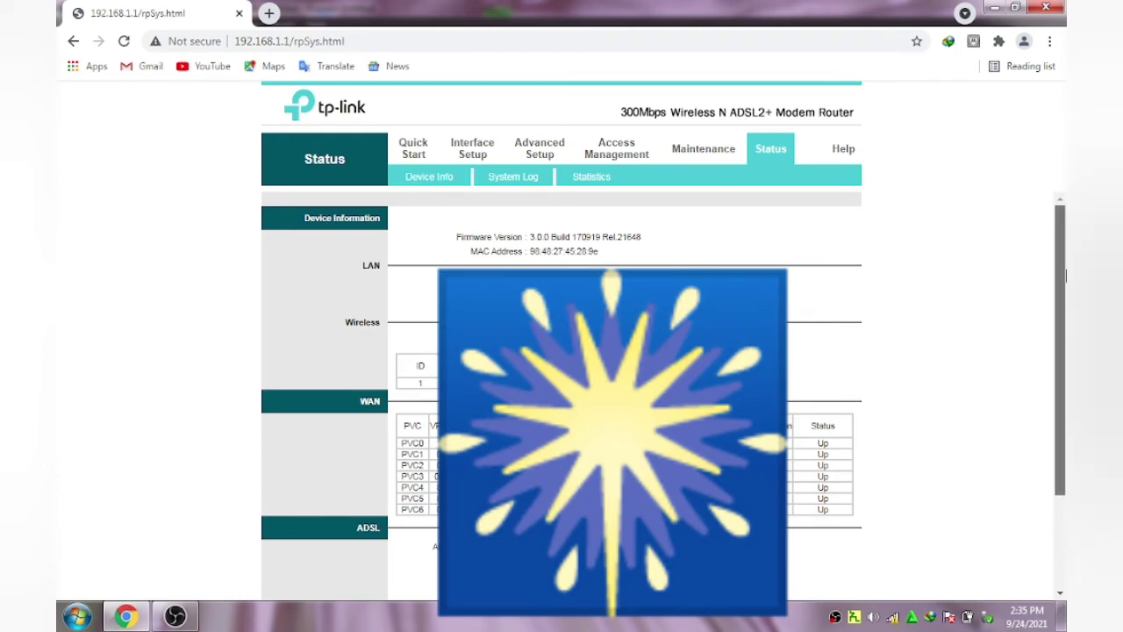
drag(1065, 276, 1064, 312)
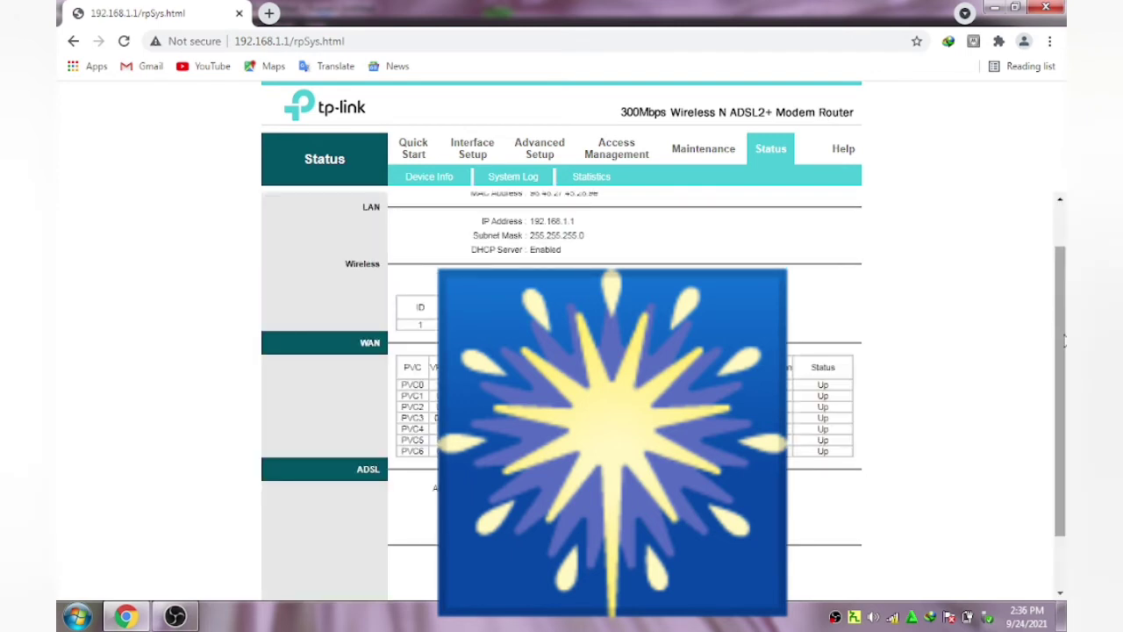
drag(1063, 342, 1064, 444)
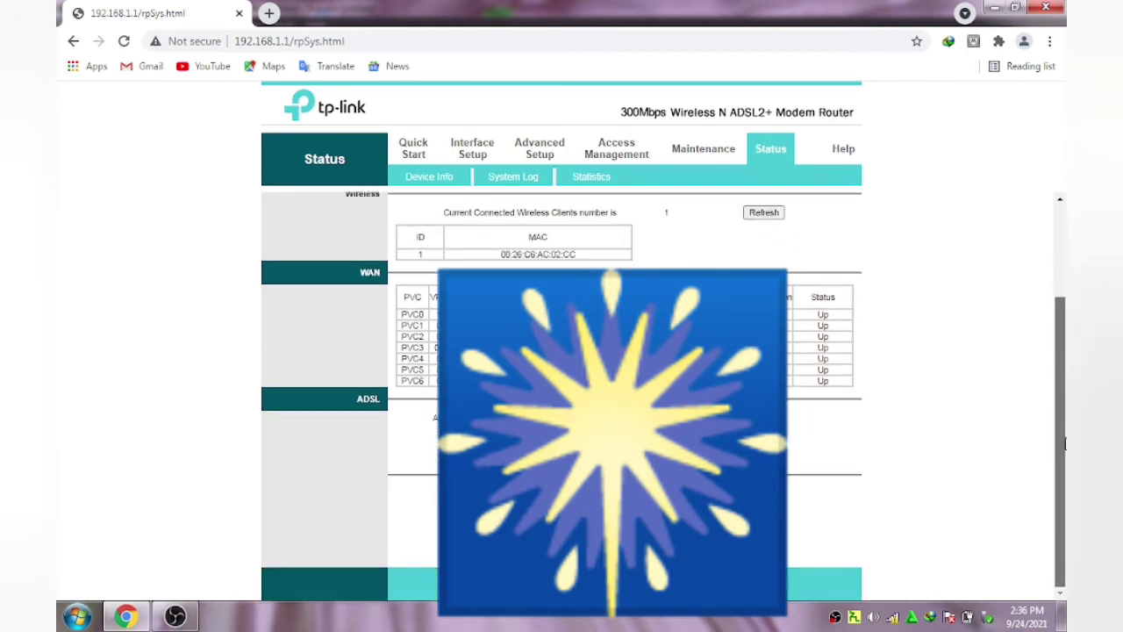
scroll(490, 255, up, 2)
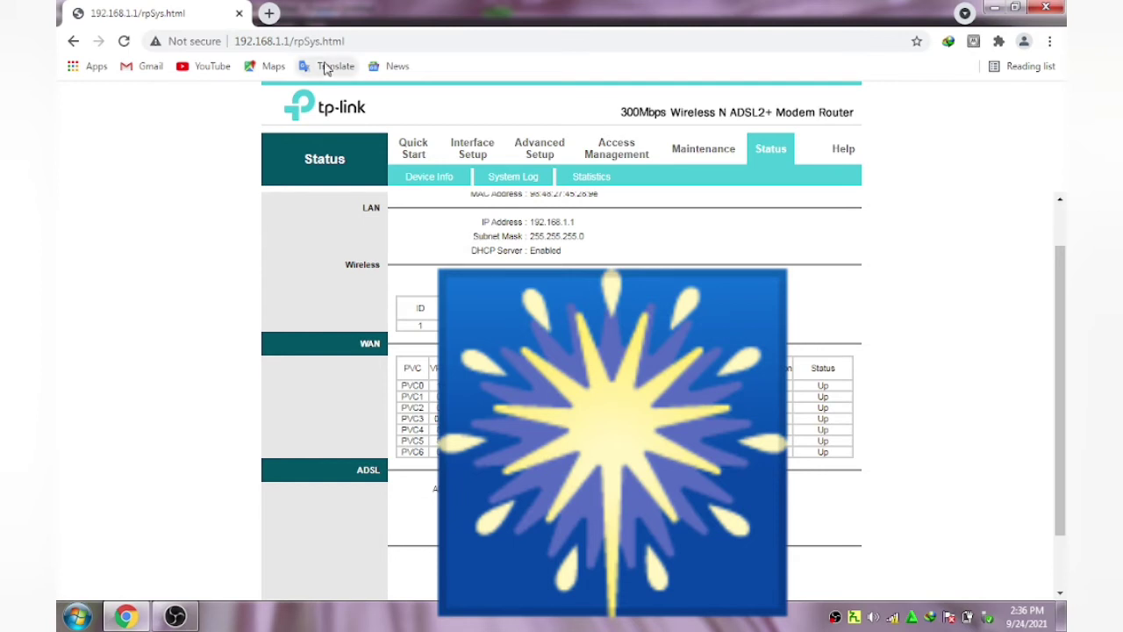
Load YouTube in a new tab to test internet, then relaunch the Quick Start wizard.
click(269, 13)
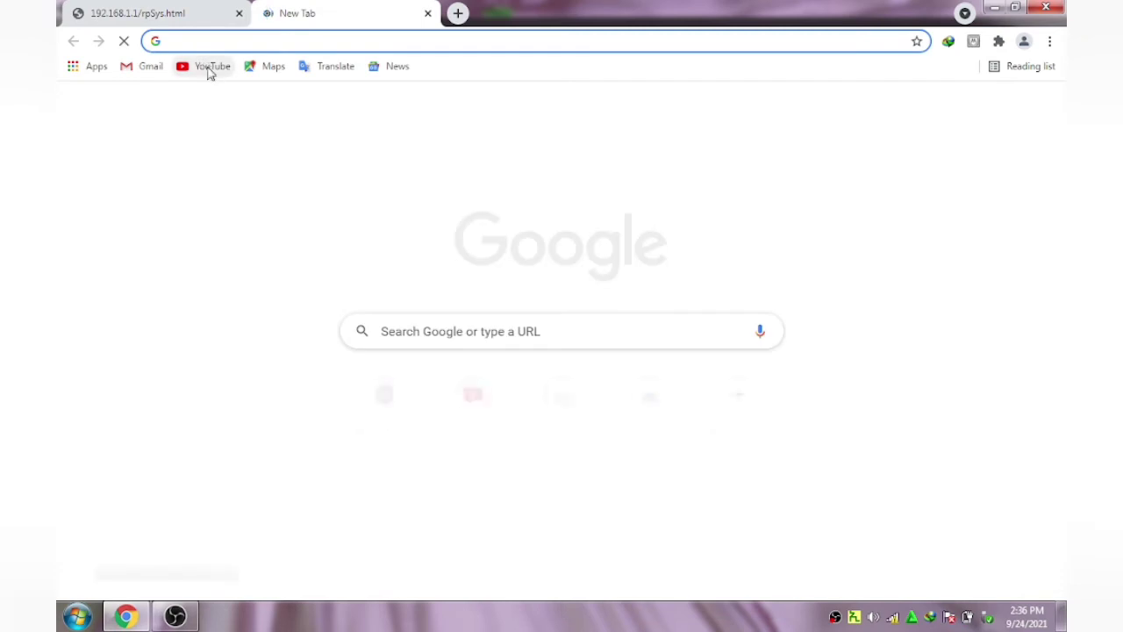
click(208, 68)
key(ctrl+1)
click(538, 403)
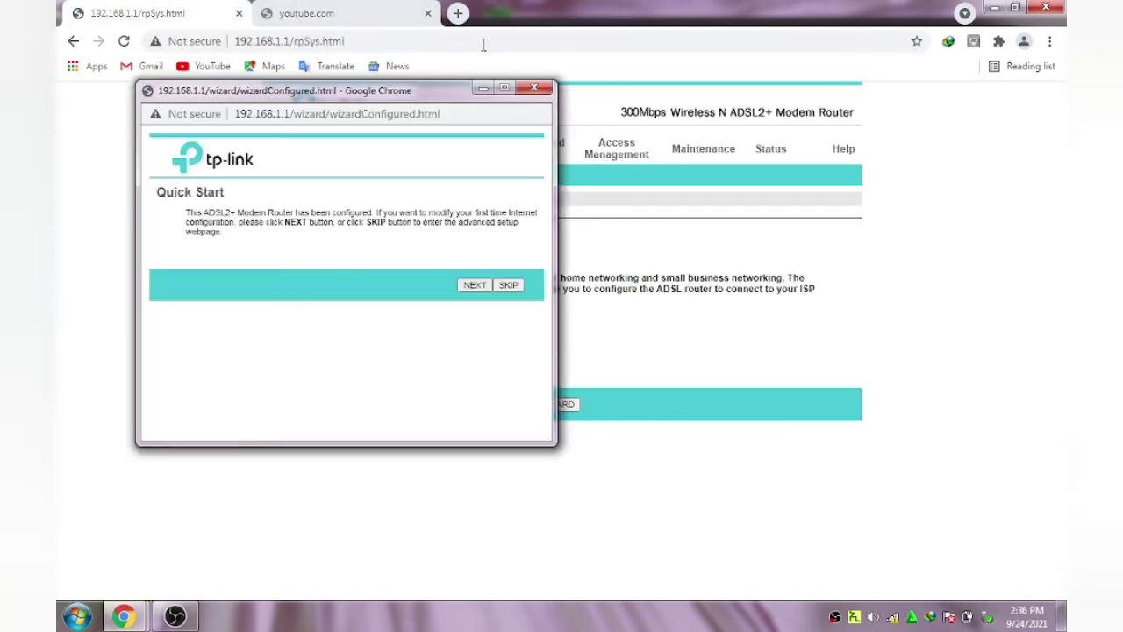
Maximize the wizard window, go past the time zone step, and select the VCI value.
click(505, 88)
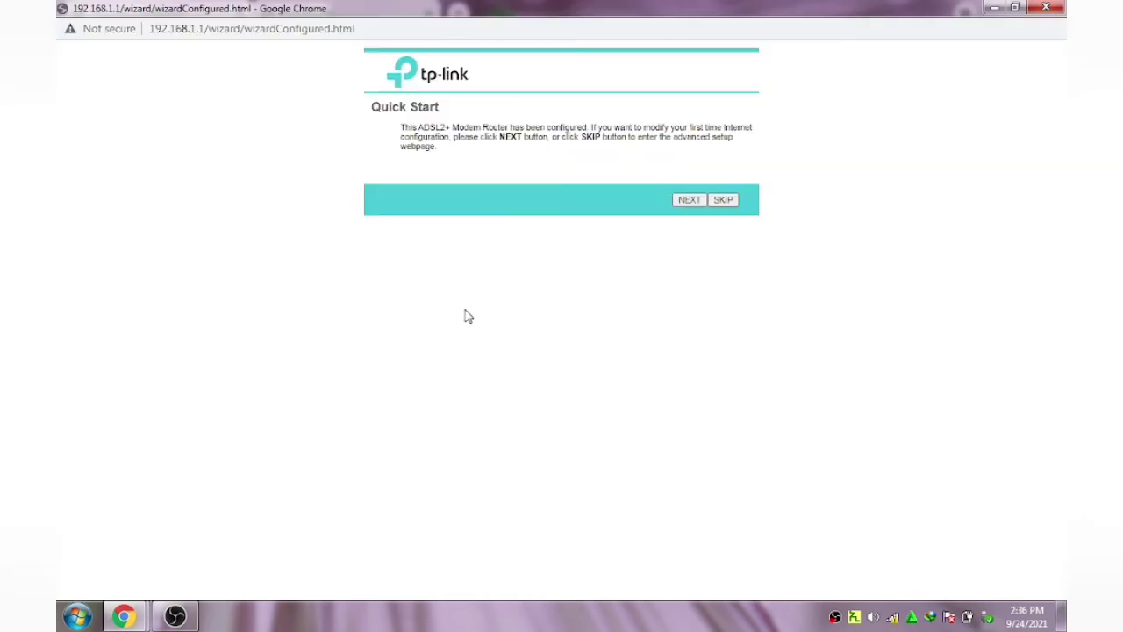
click(690, 200)
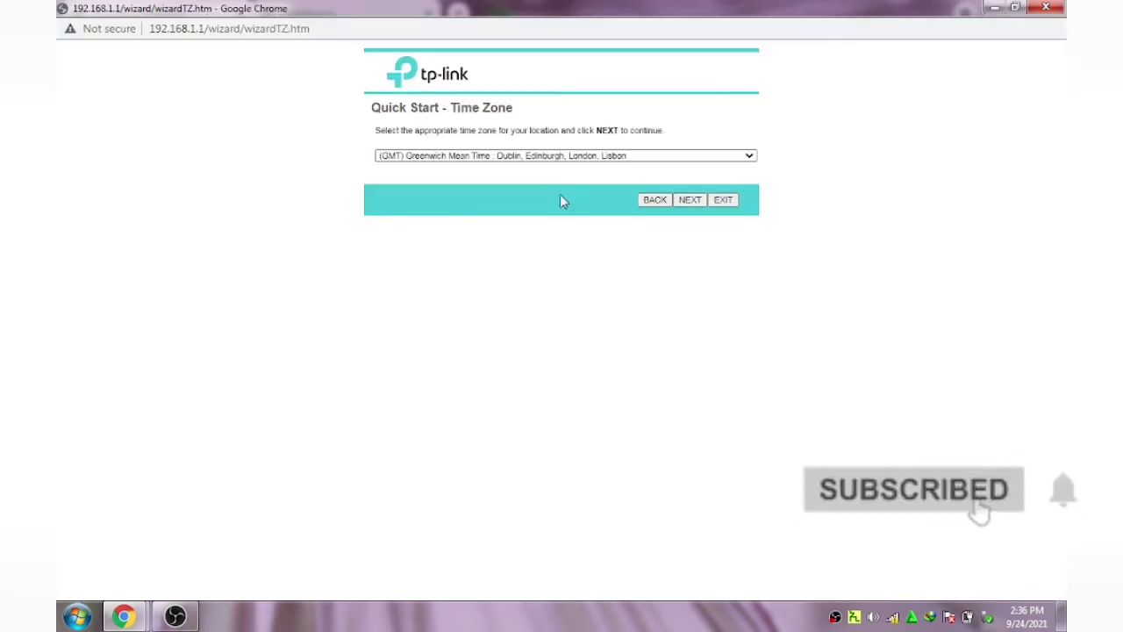
click(691, 201)
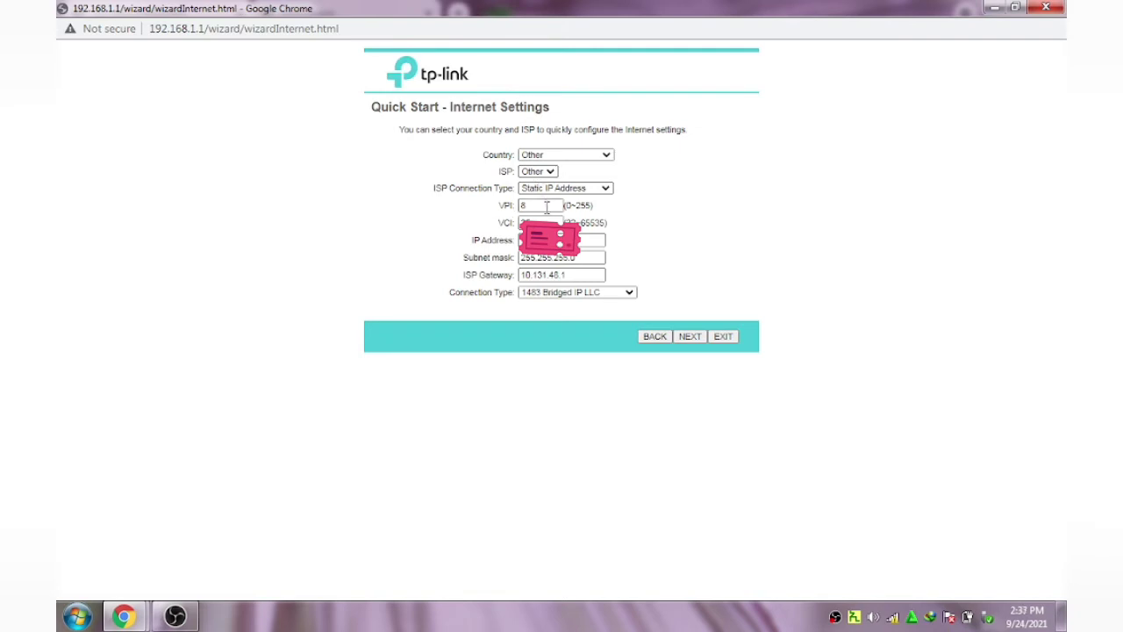
double_click(548, 222)
click(558, 188)
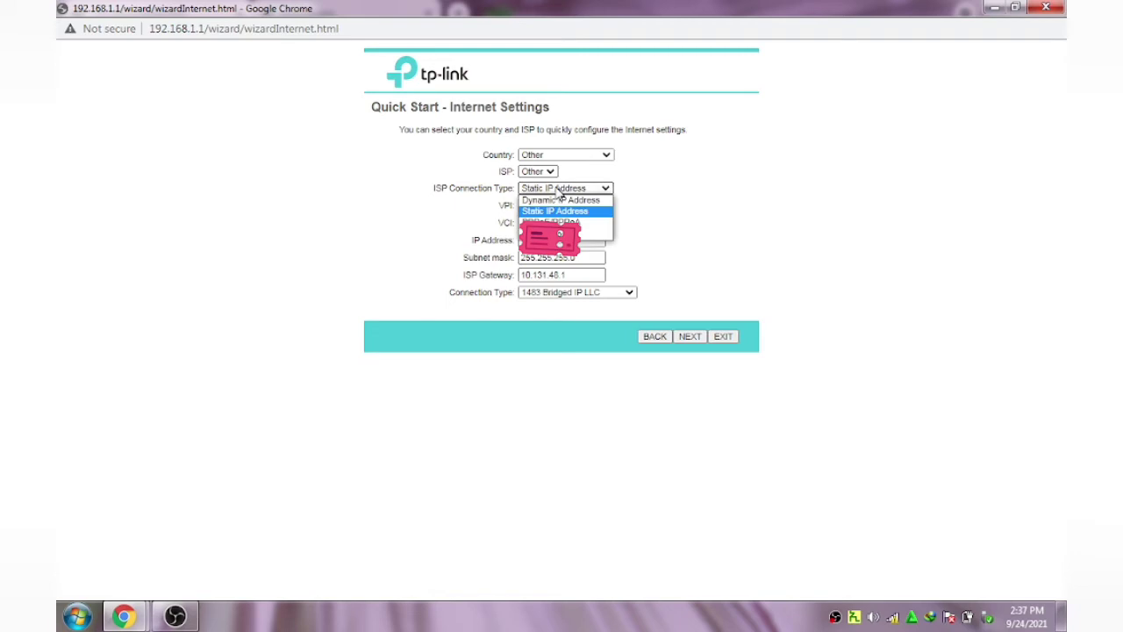
click(558, 201)
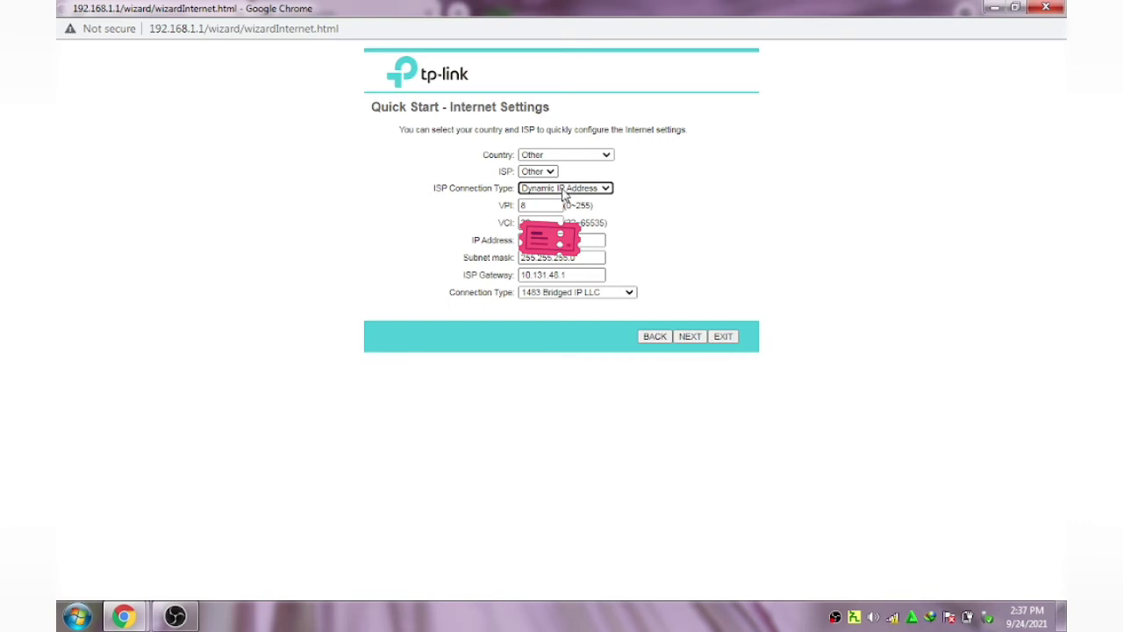
click(564, 194)
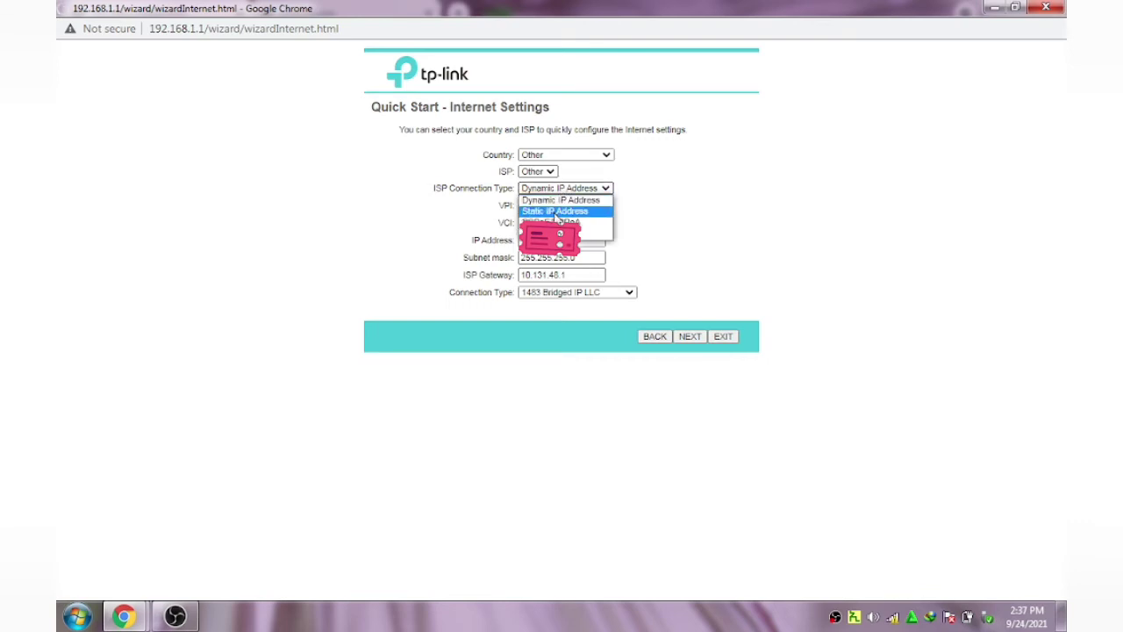
click(558, 212)
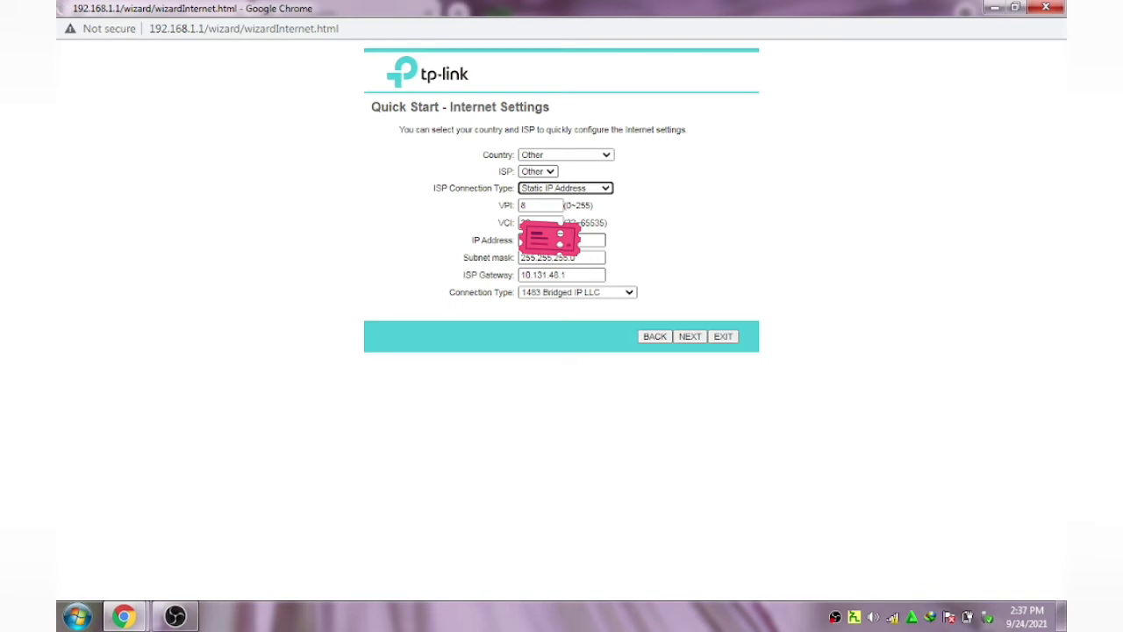
click(581, 259)
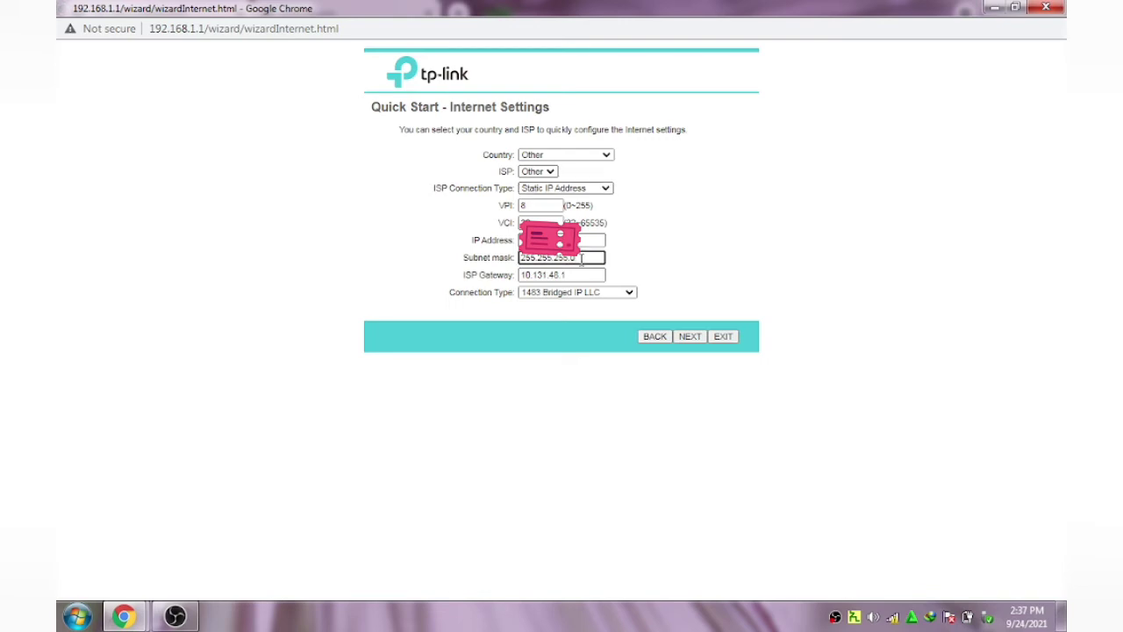
Change the subnet mask to 255.255.224.0 and the ISP gateway to 10.151.48.1.
click(581, 259)
key(BackSpace)
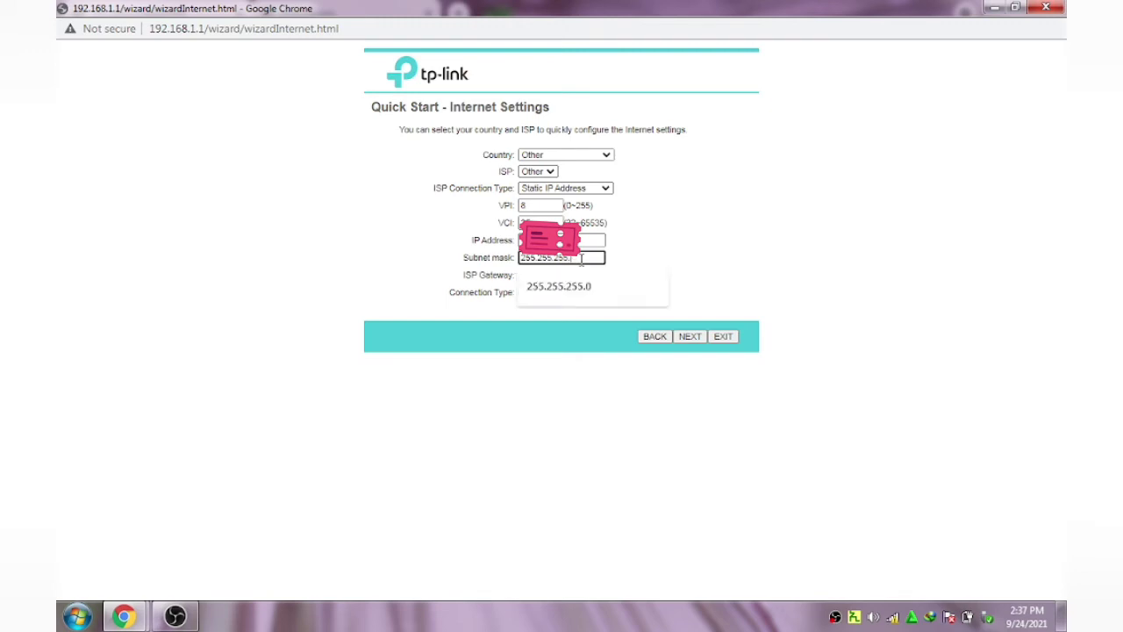
key(BackSpace)
key(BackSpace)
text(24)
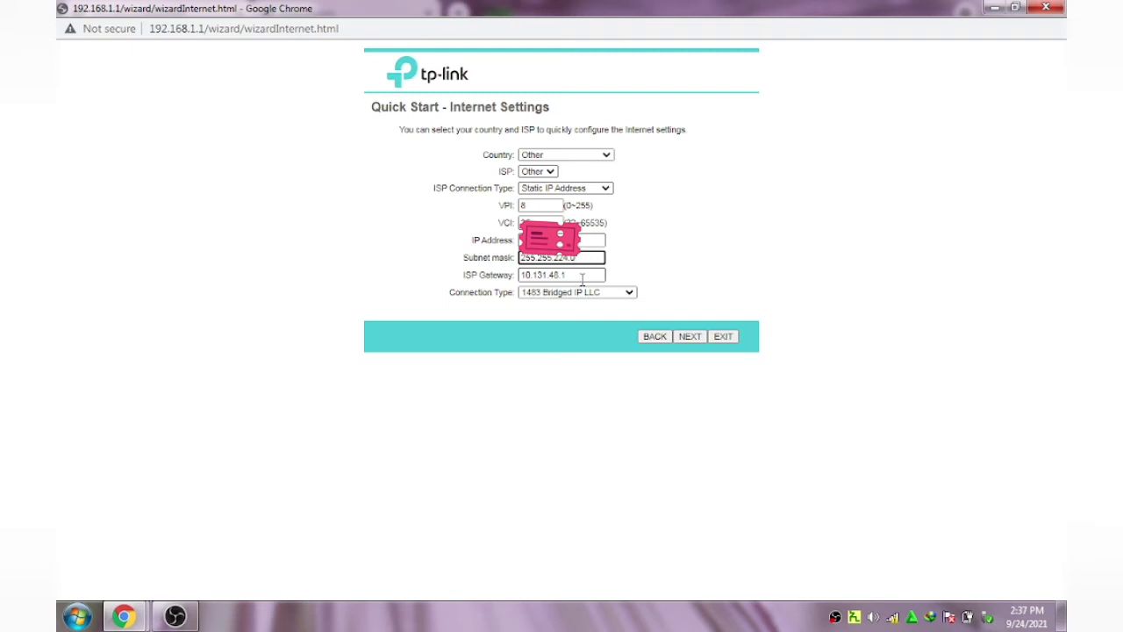
click(582, 278)
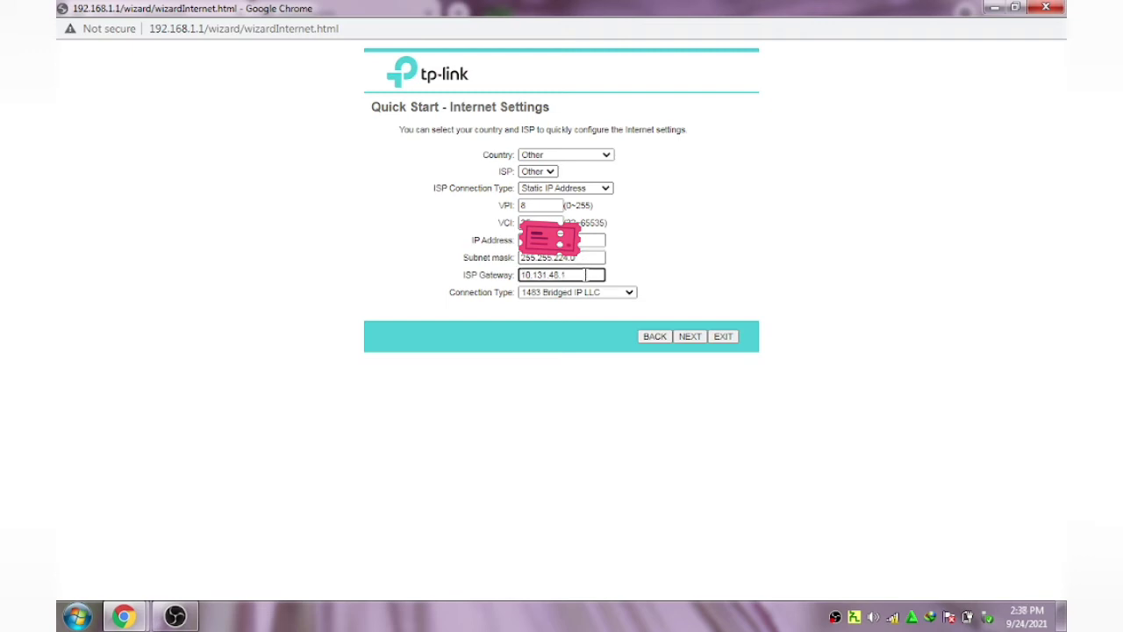
key(BackSpace)
key(BackSpace)
key(BackSpace)
key(BackSpace)
key(BackSpace)
key(BackSpace)
key(BackSpace)
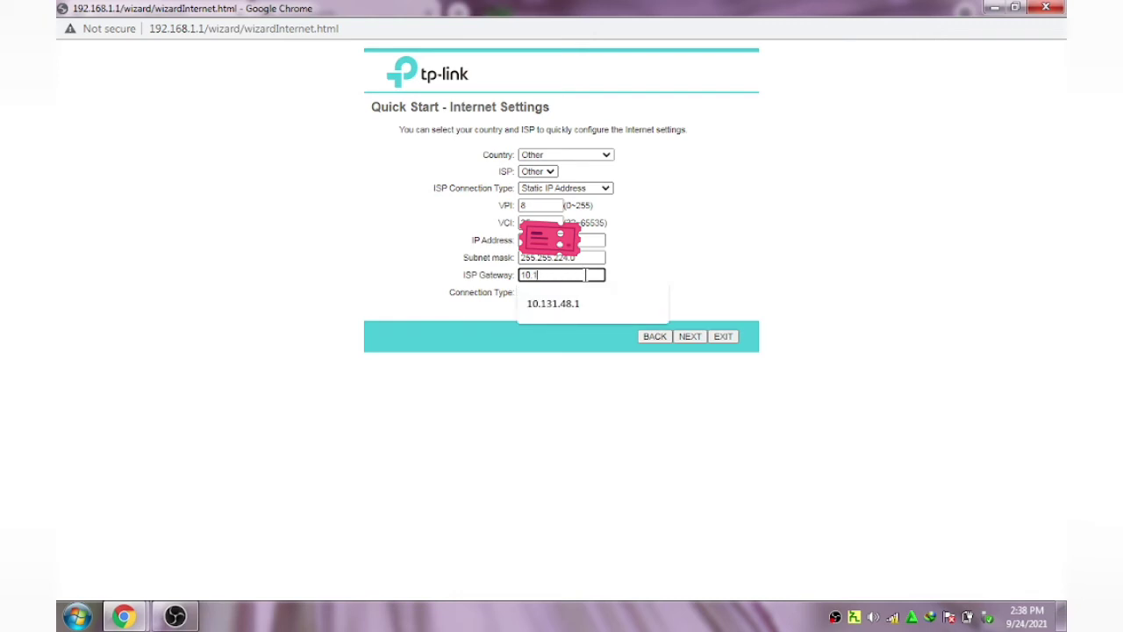
text(51)
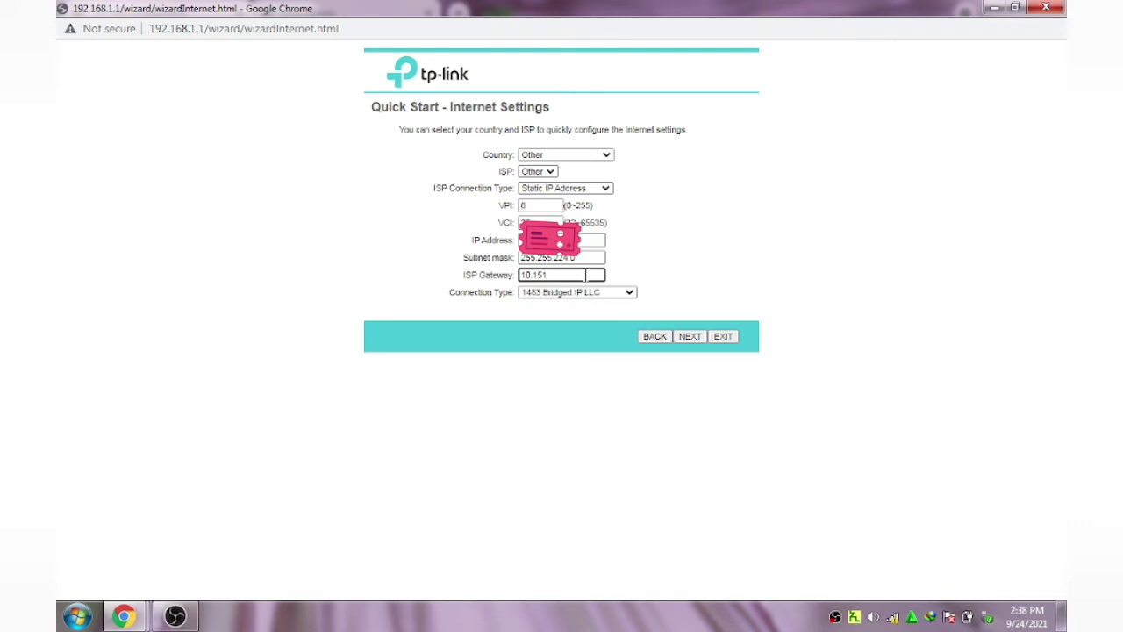
text(.48.1)
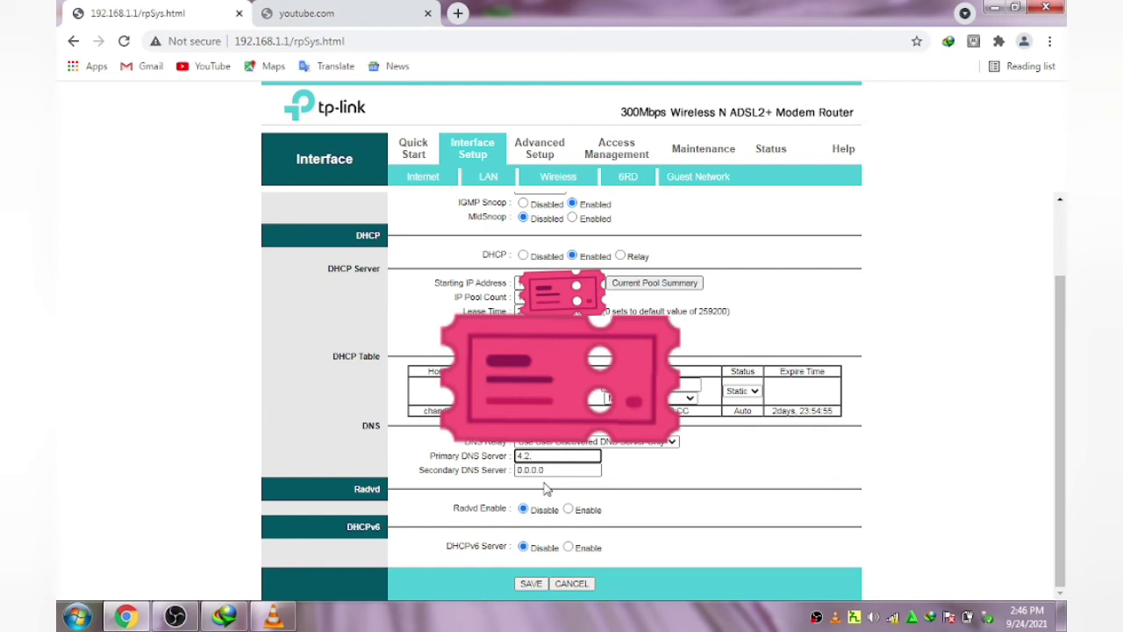
Enter 4.2.2.2 as the primary DNS server and 8.8.8.8 as the secondary DNS server.
key(BackSpace)
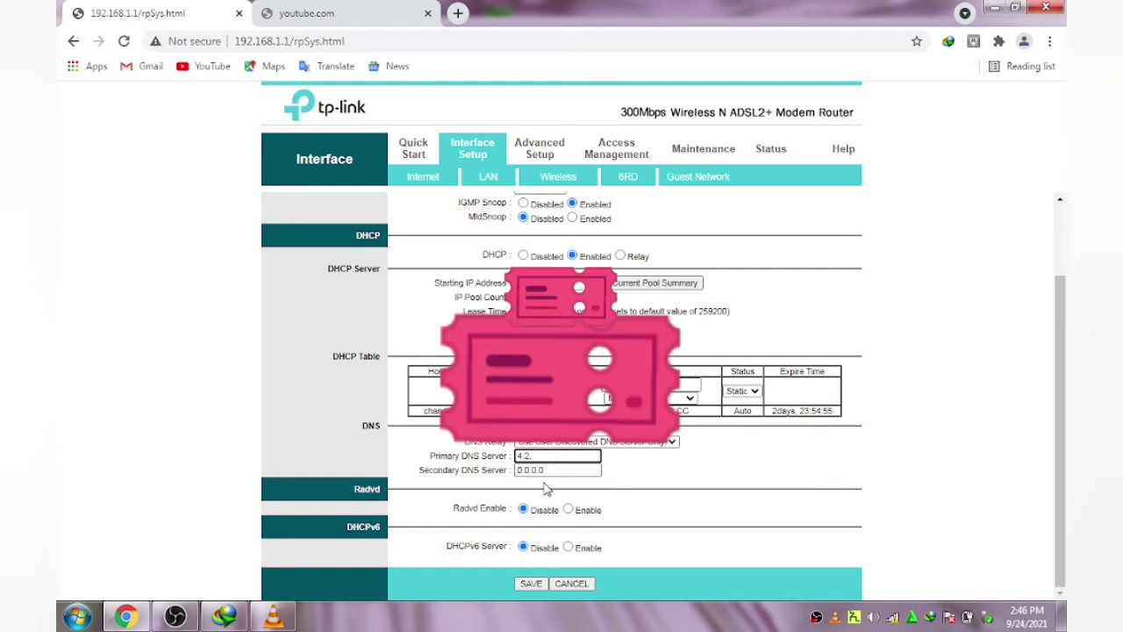
text(.2.2)
click(549, 469)
key(BackSpace)
key(BackSpace)
key(BackSpace)
key(BackSpace)
key(BackSpace)
key(BackSpace)
key(BackSpace)
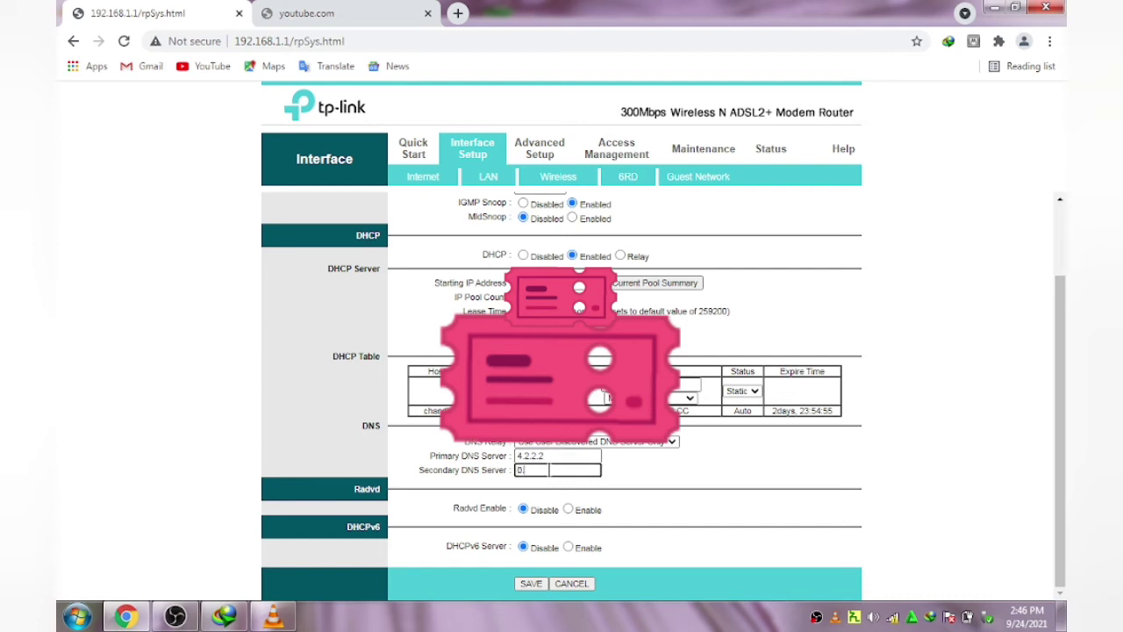
text(4)
text(8.)
text(8.8)
text(.8)
Save the DNS settings, then relaunch the Quick Start wizard and advance past the time zone page.
click(539, 587)
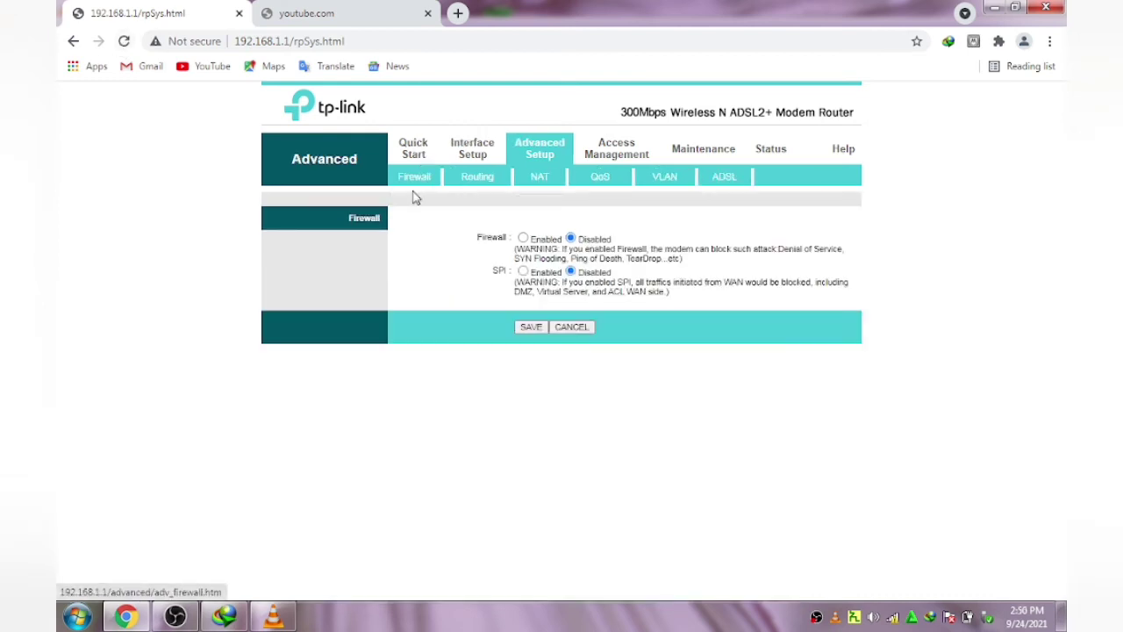
click(410, 181)
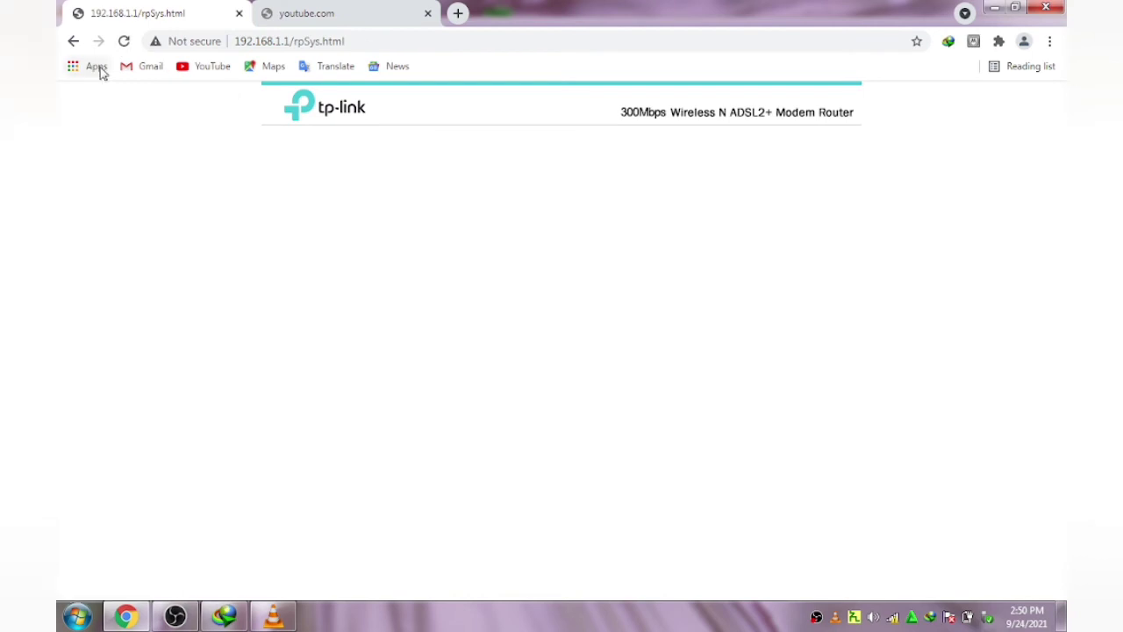
click(544, 406)
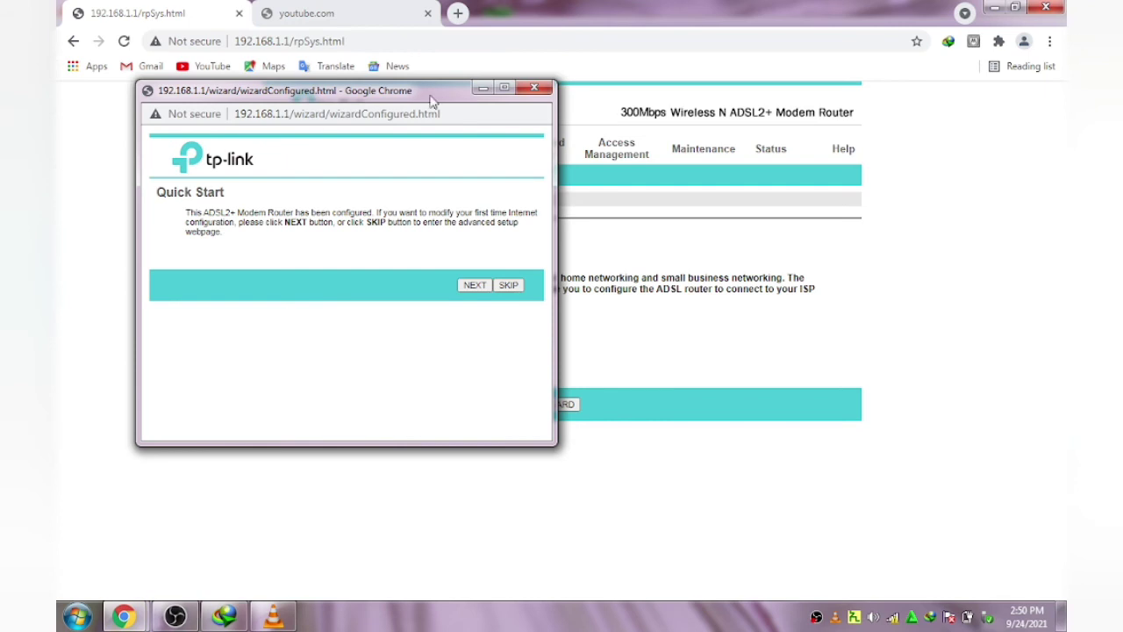
click(474, 286)
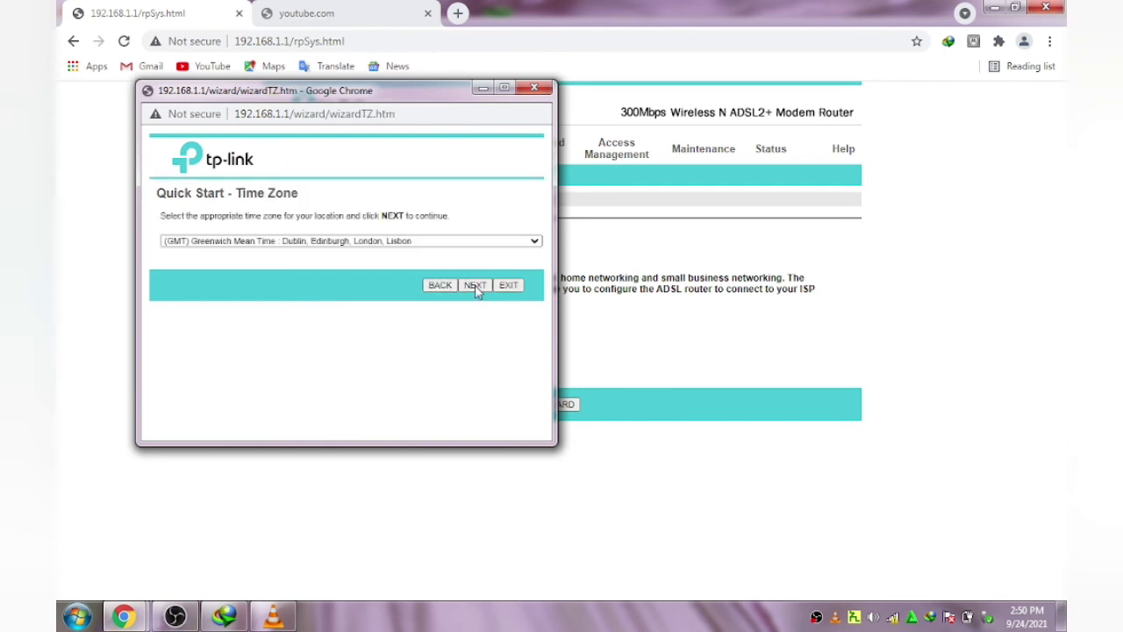
click(475, 286)
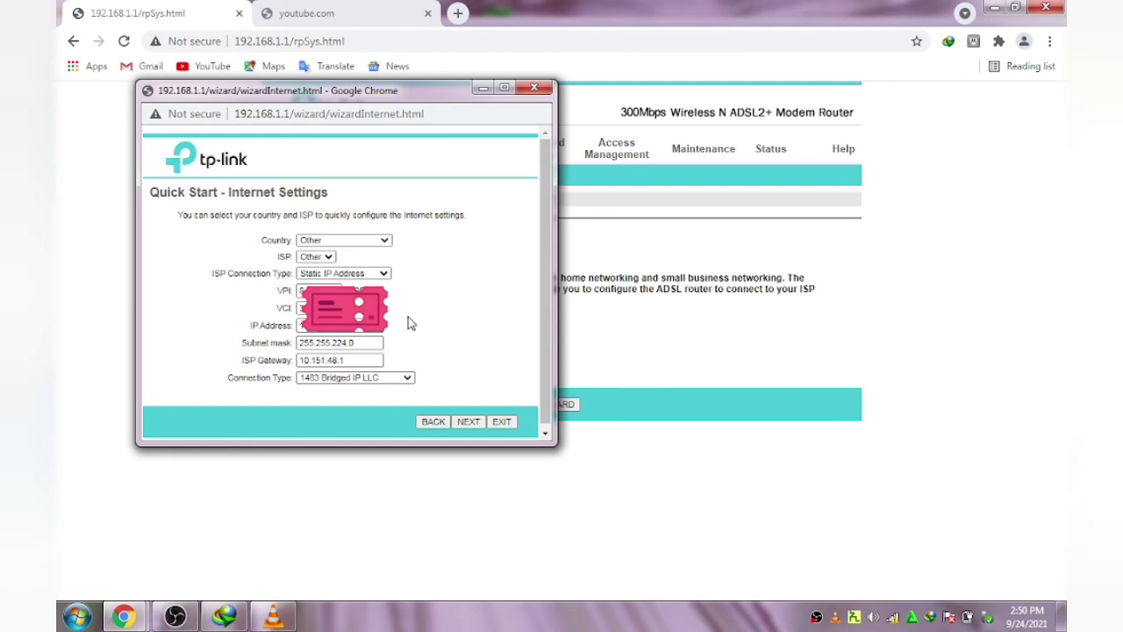
Change the WAN subnet mask to 255.255.192.0, adjust the VCI value, and accept the internet settings.
click(359, 342)
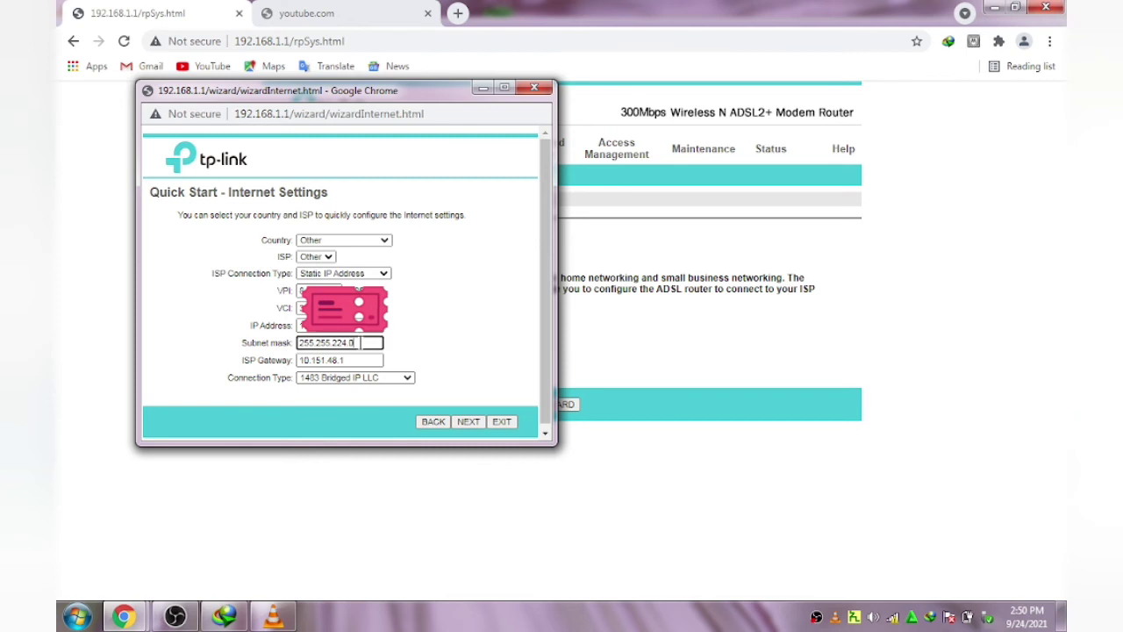
key(BackSpace)
key(BackSpace)
key(BackSpace)
key(BackSpace)
key(BackSpace)
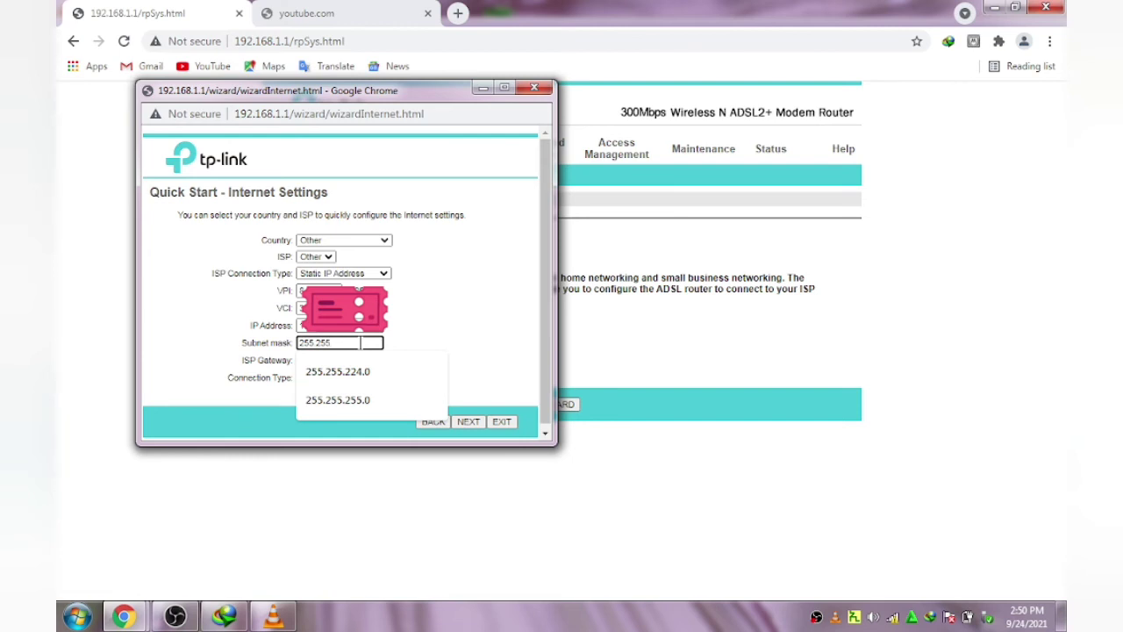
text(.192)
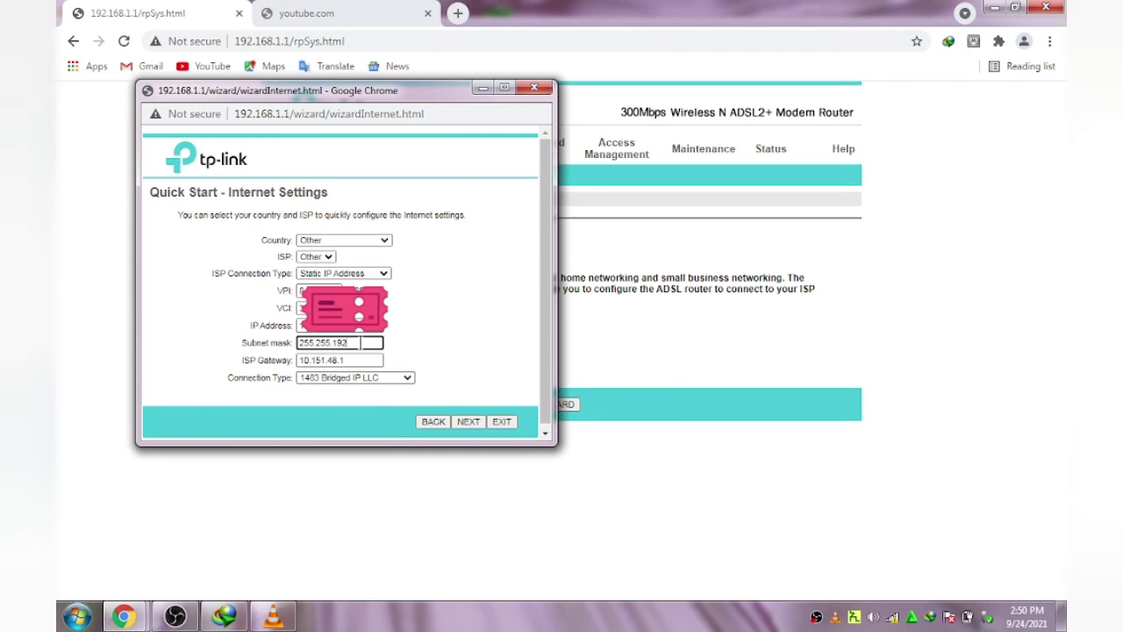
text(.0)
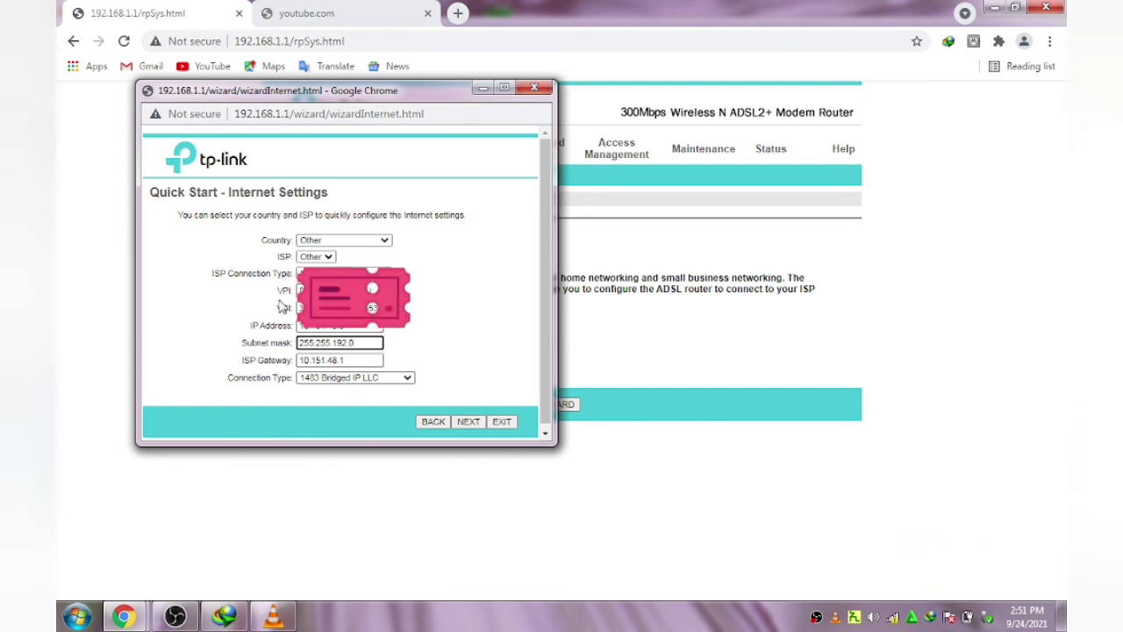
click(316, 308)
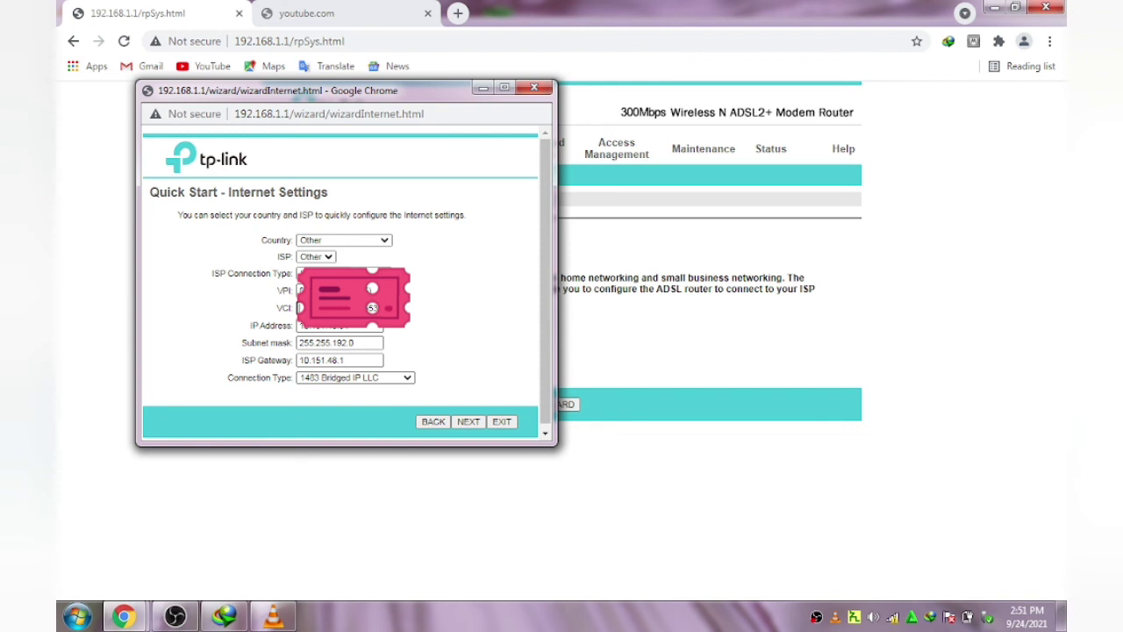
text(3)
click(466, 422)
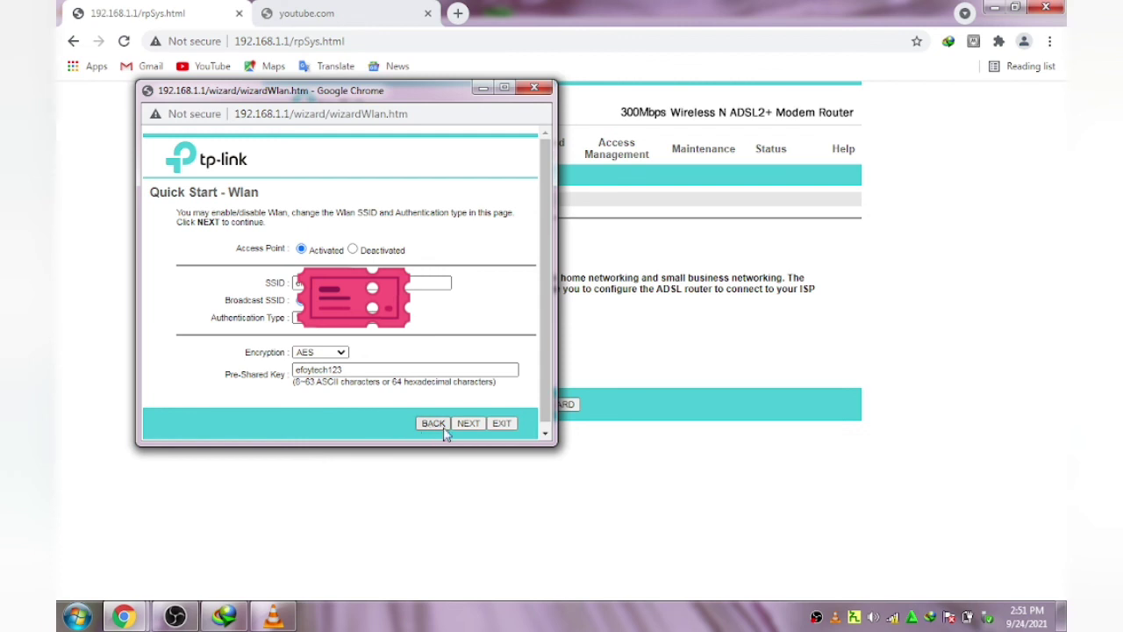
Accept the wireless settings, save the wizard configuration to the router, and close the wizard.
click(466, 424)
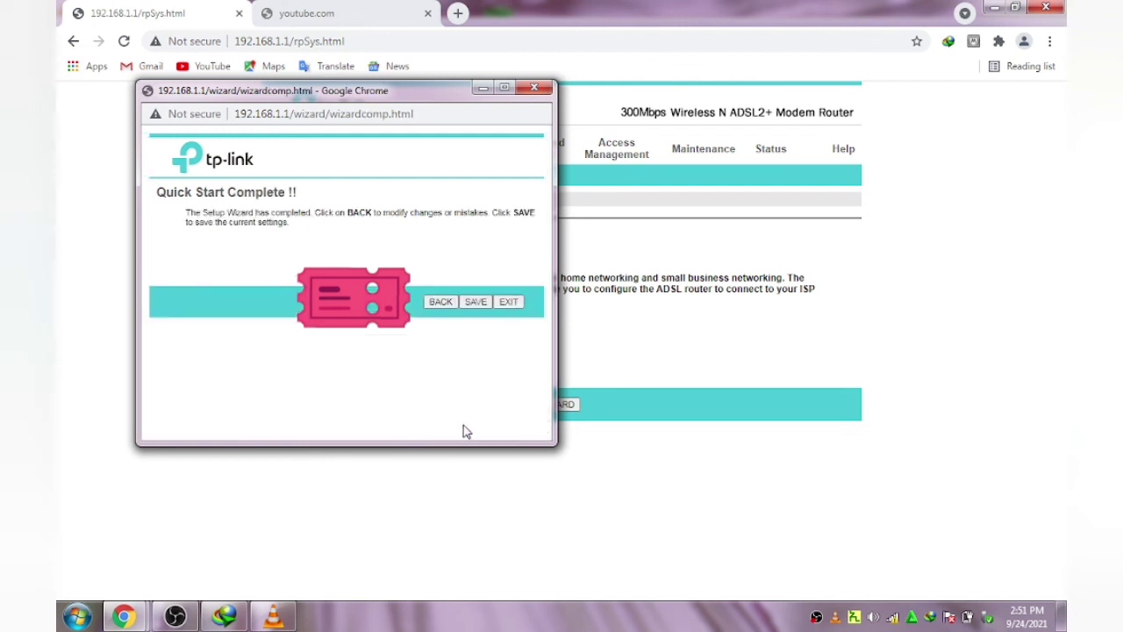
click(474, 302)
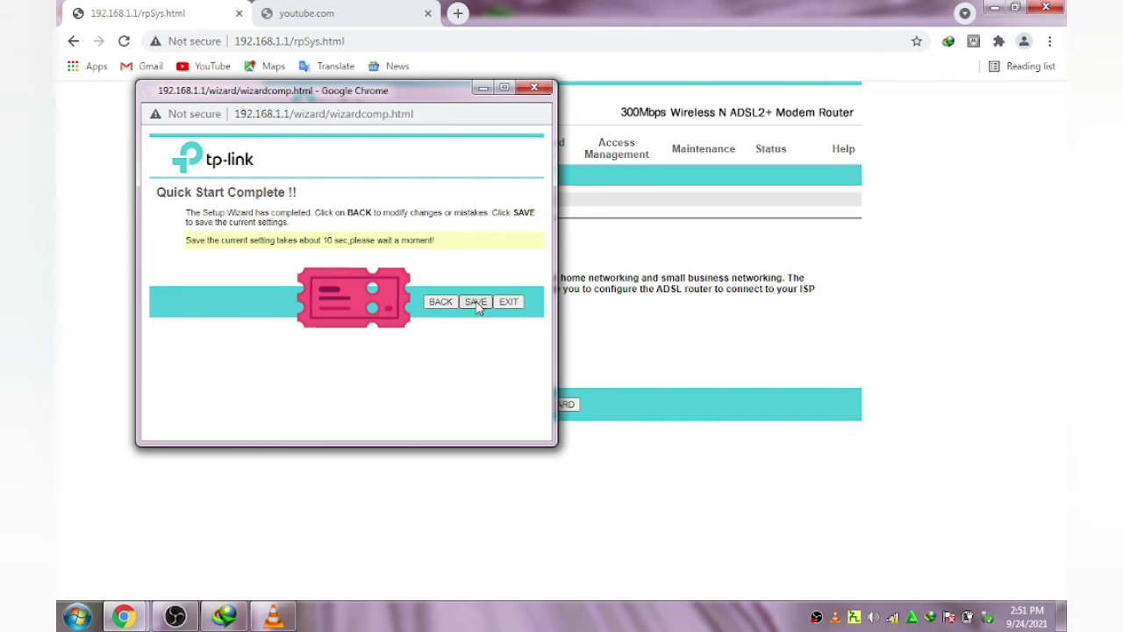
click(475, 301)
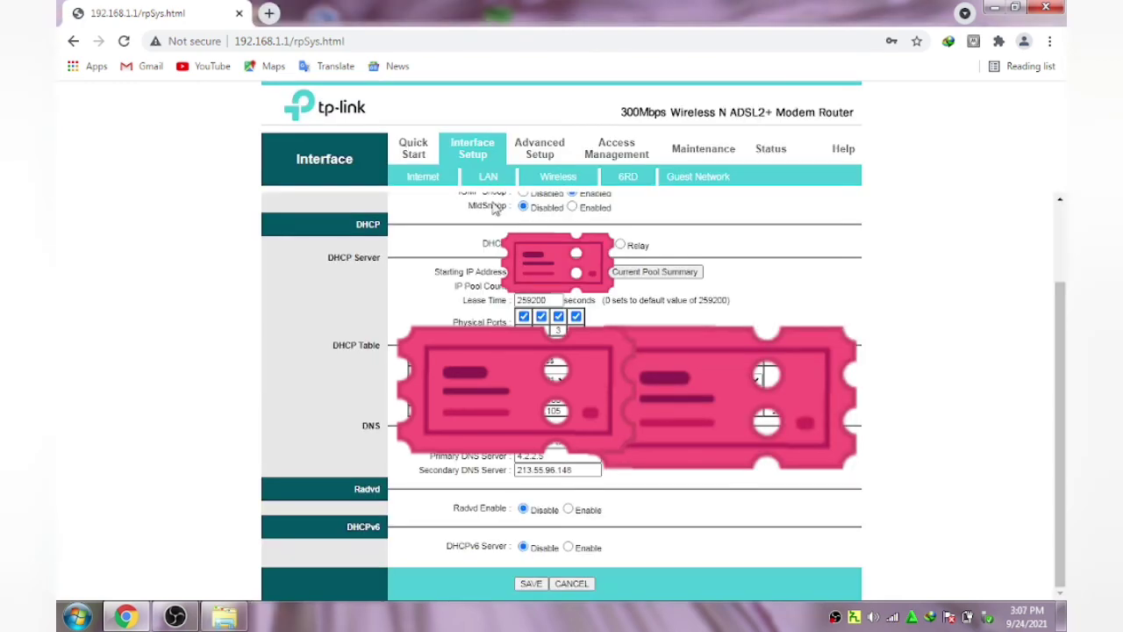
Relaunch the Quick Start wizard and advance through the intro and Greenwich Mean Time zone pages.
click(416, 155)
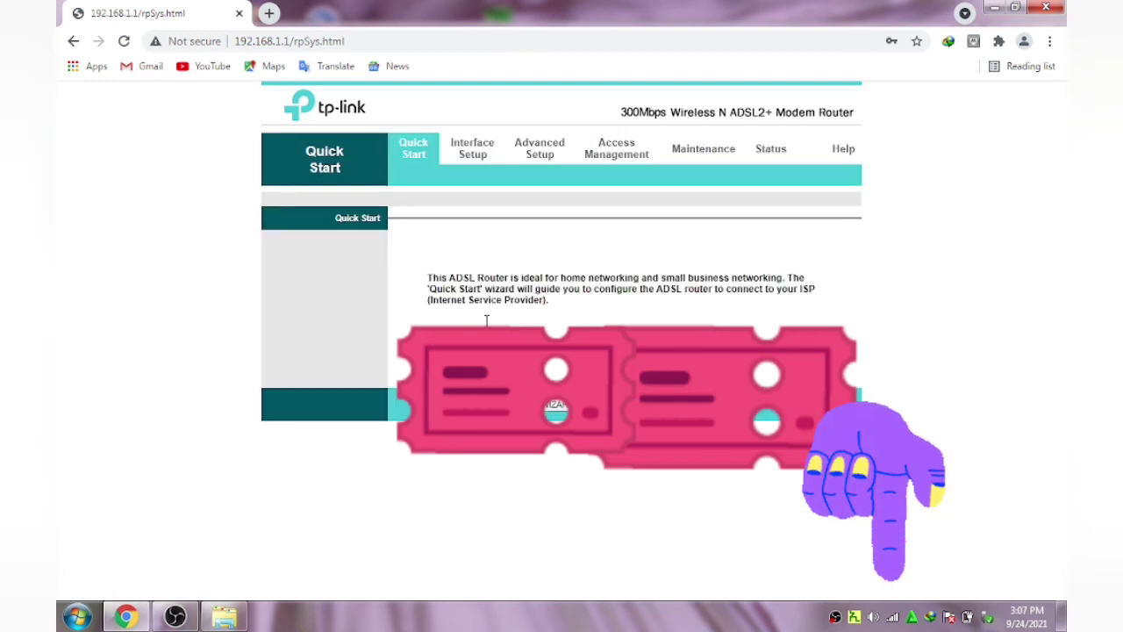
click(543, 404)
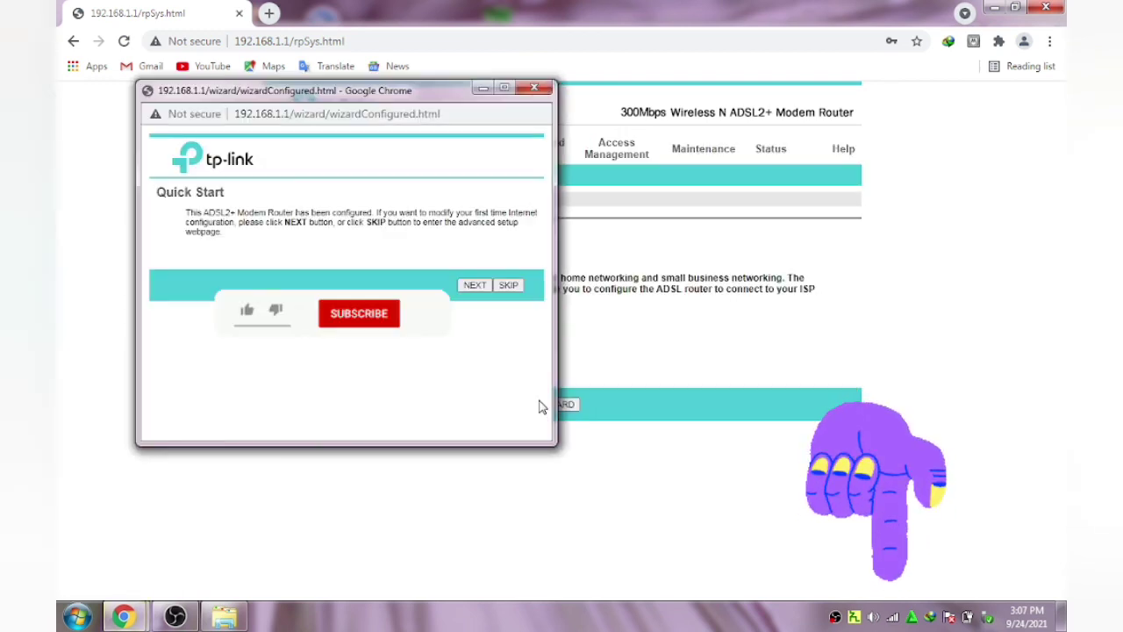
click(475, 285)
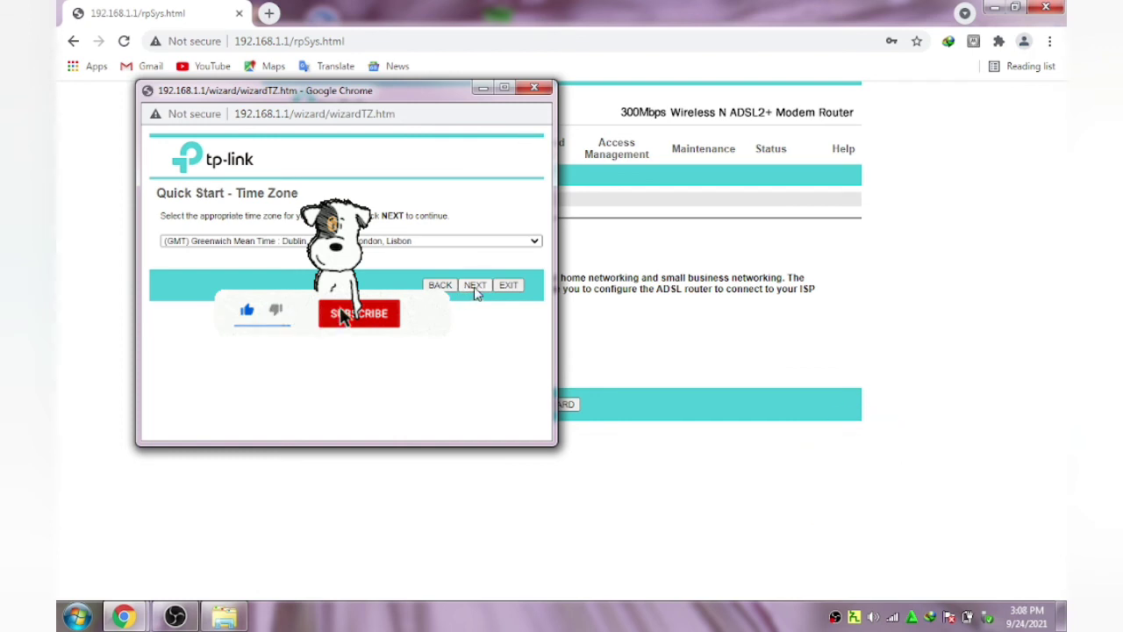
click(474, 288)
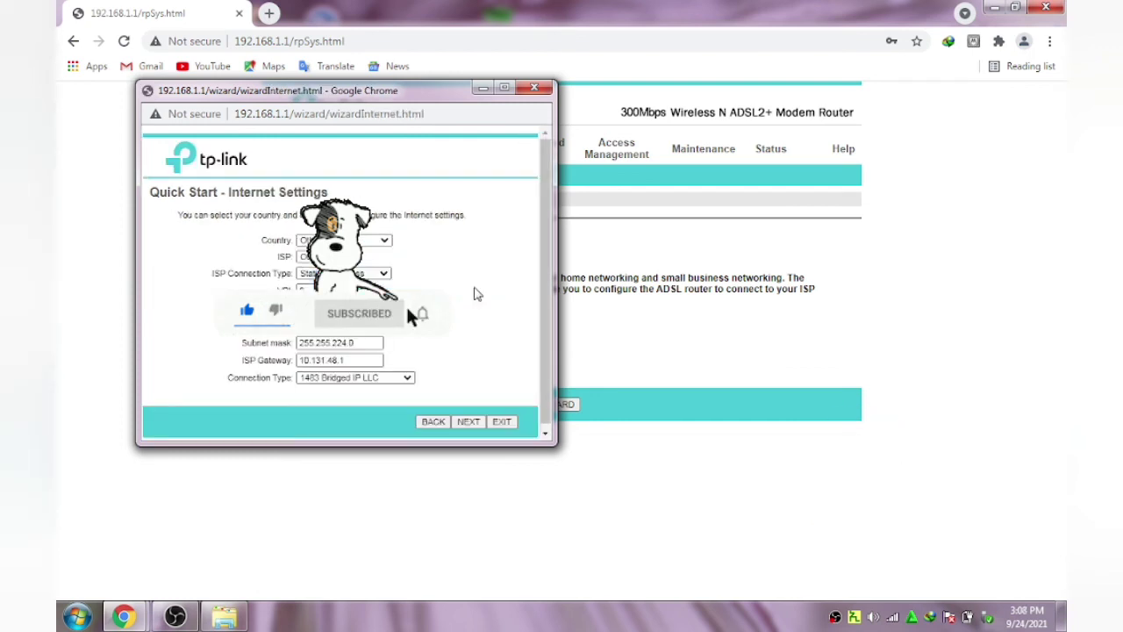